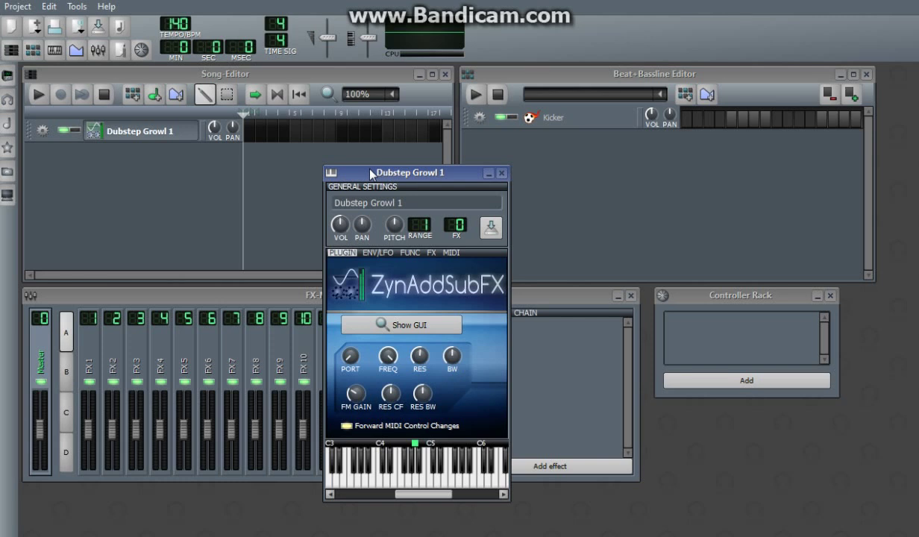
Adjust the FM GAIN, RES and FREQ knobs of the Dubstep Growl 1 instrument to demonstrate its sound.
{"action": "left_click_drag", "start_coordinate": [371, 174], "coordinate": [391, 96]}
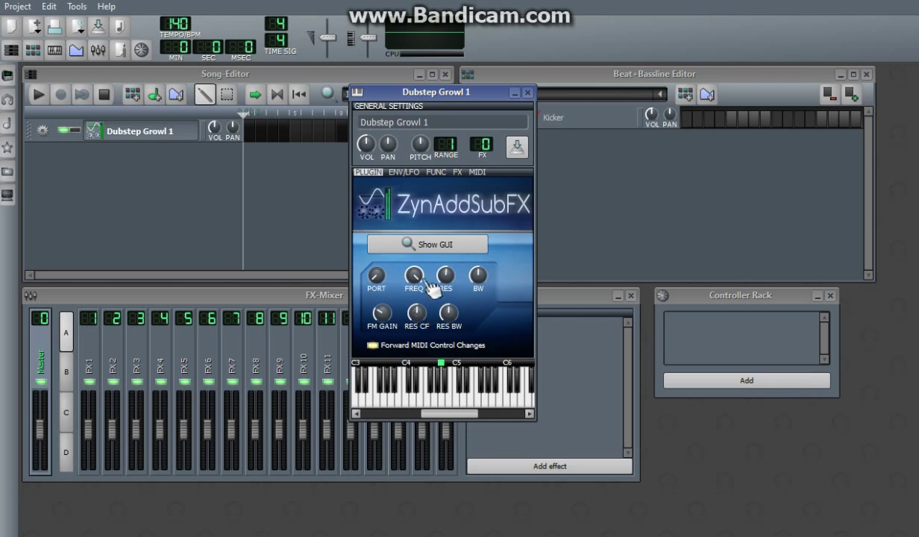
{"action": "left_click", "coordinate": [381, 314]}
{"action": "mouse_move", "coordinate": [382, 314]}
{"action": "left_mouse_down"}
{"action": "mouse_move", "coordinate": [381, 306]}
{"action": "mouse_move", "coordinate": [381, 314]}
{"action": "left_mouse_up"}
{"action": "left_click_drag", "start_coordinate": [445, 276], "coordinate": [414, 276]}
{"action": "left_click_drag", "start_coordinate": [383, 317], "coordinate": [410, 321]}
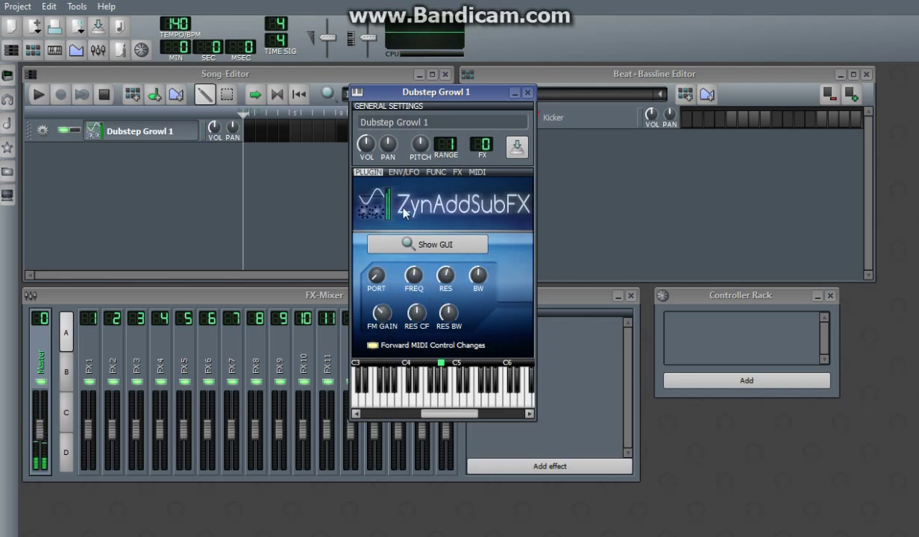
Close the Dubstep Growl 1 instrument window and remove its track from the Song-Editor.
{"action": "left_click", "coordinate": [527, 92]}
{"action": "left_click", "coordinate": [42, 130]}
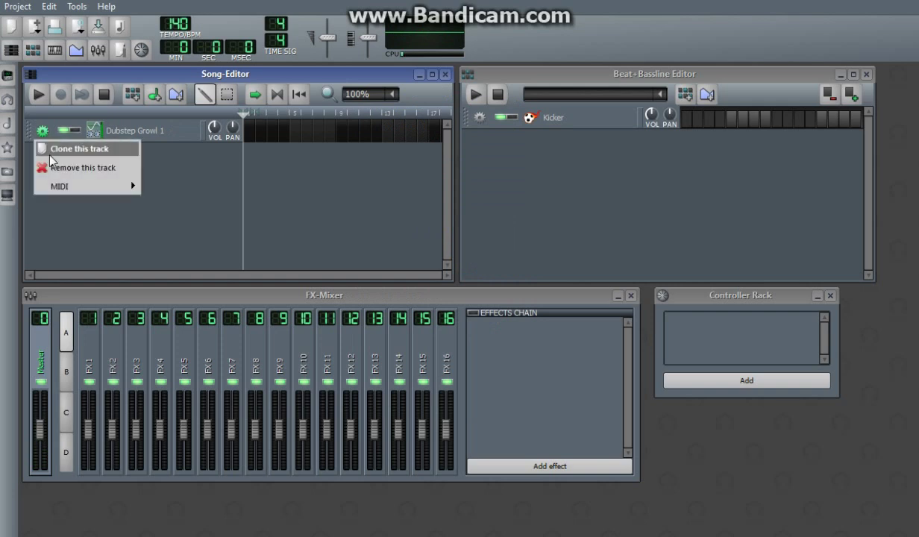
{"action": "left_click", "coordinate": [62, 171]}
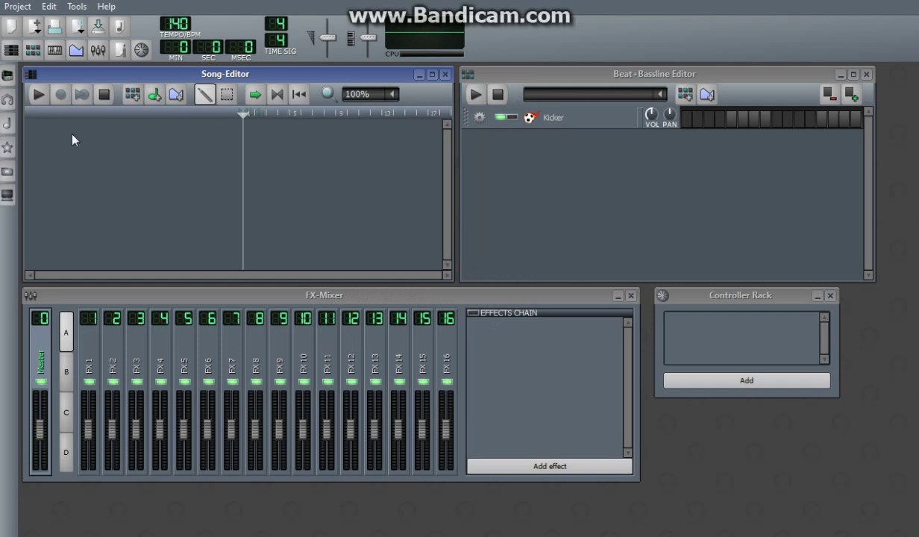
Add a ZynAddSubFX instrument track to the Song-Editor, open its window and turn FREQ fully up.
{"action": "left_click", "coordinate": [7, 75]}
{"action": "left_click_drag", "start_coordinate": [50, 463], "coordinate": [330, 164]}
{"action": "left_click", "coordinate": [6, 112]}
{"action": "left_click", "coordinate": [152, 133]}
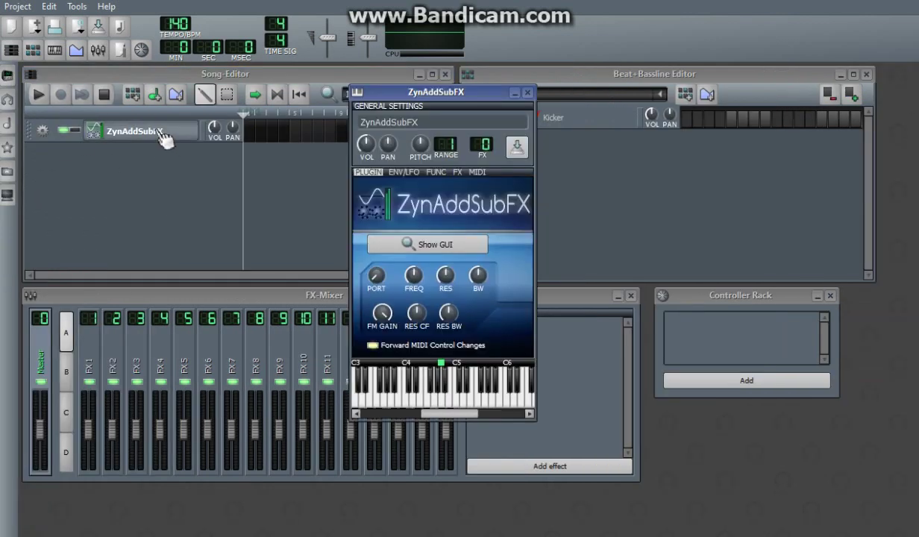
{"action": "left_click_drag", "start_coordinate": [415, 276], "coordinate": [431, 284]}
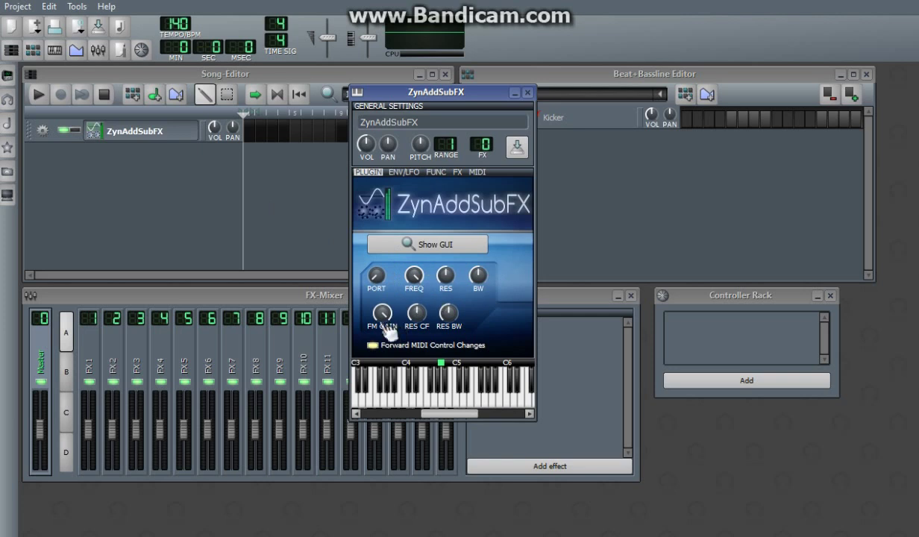
Open the ZynAddSubFX interface and bring up the ADDsynth global parameters of the instrument.
{"action": "left_click", "coordinate": [433, 246]}
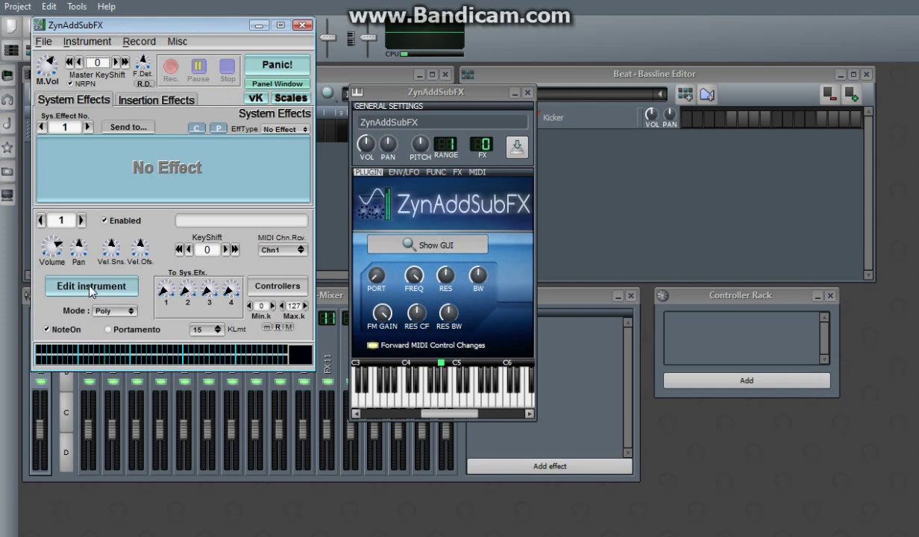
{"action": "left_click_drag", "start_coordinate": [124, 86], "coordinate": [119, 77]}
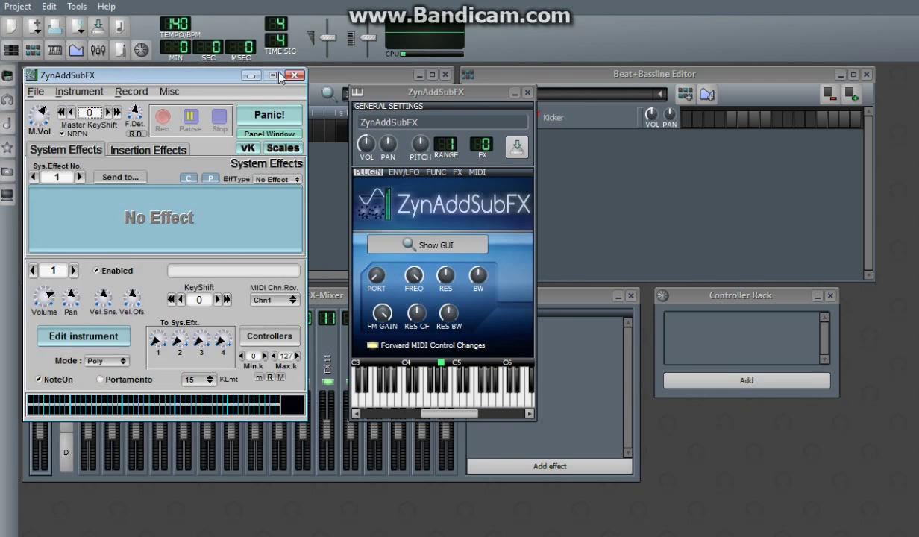
{"action": "left_click", "coordinate": [95, 337]}
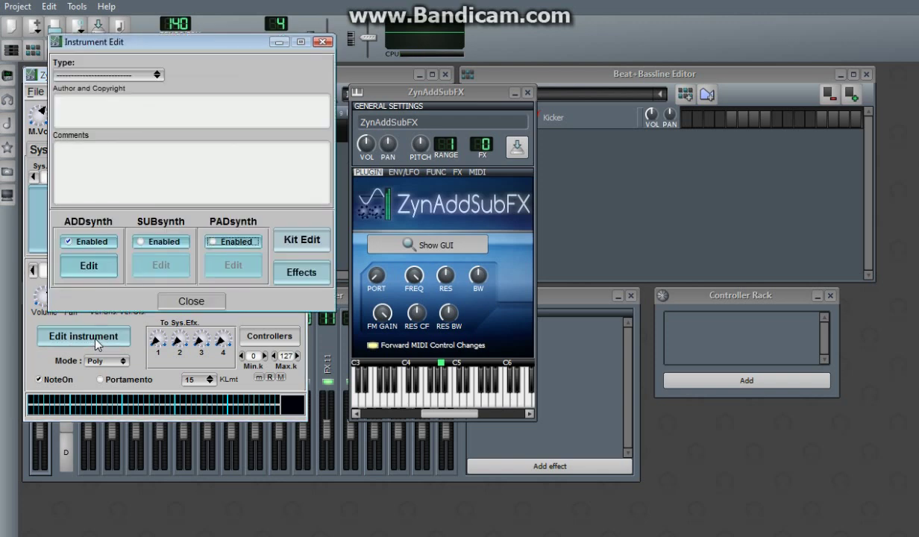
{"action": "left_click", "coordinate": [105, 264]}
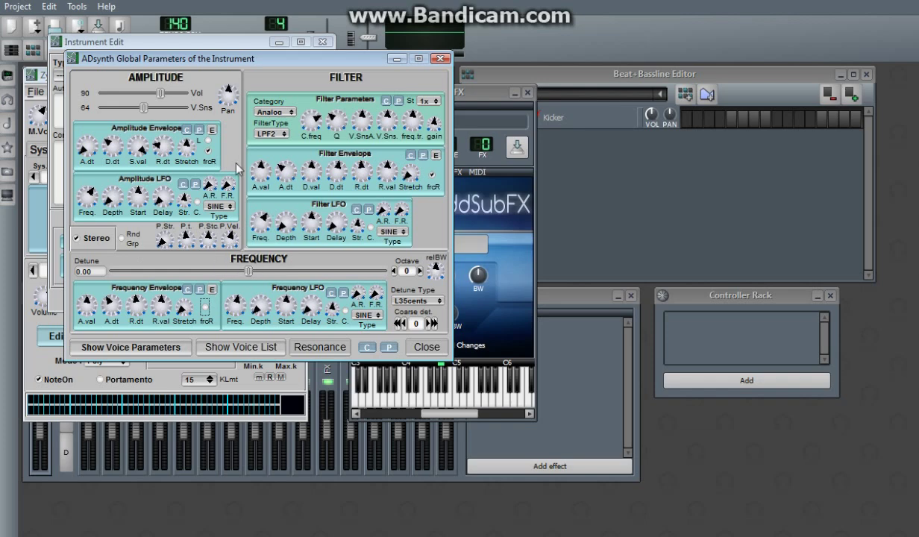
Open the ADsynth voice parameters, lower the global octave by one and close the global parameters.
{"action": "left_click", "coordinate": [137, 345]}
{"action": "left_click", "coordinate": [339, 62]}
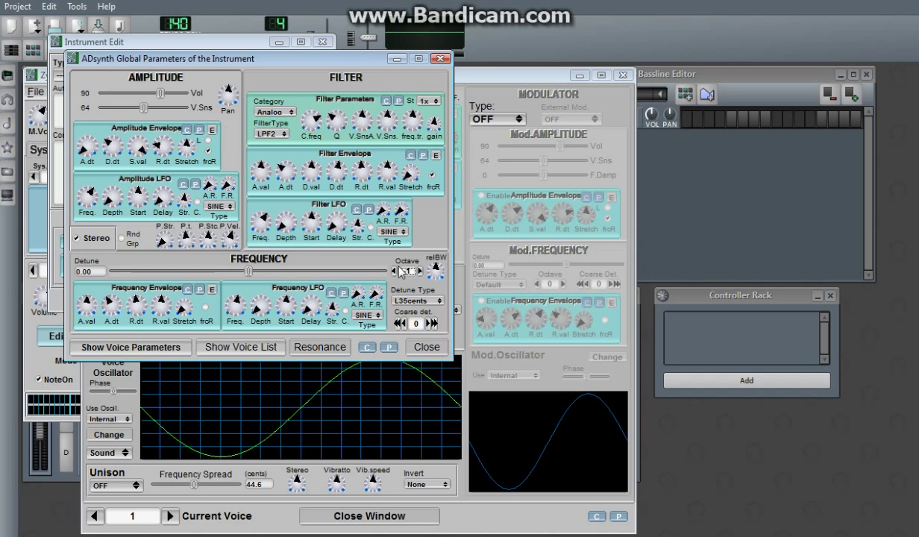
{"action": "left_click", "coordinate": [427, 347]}
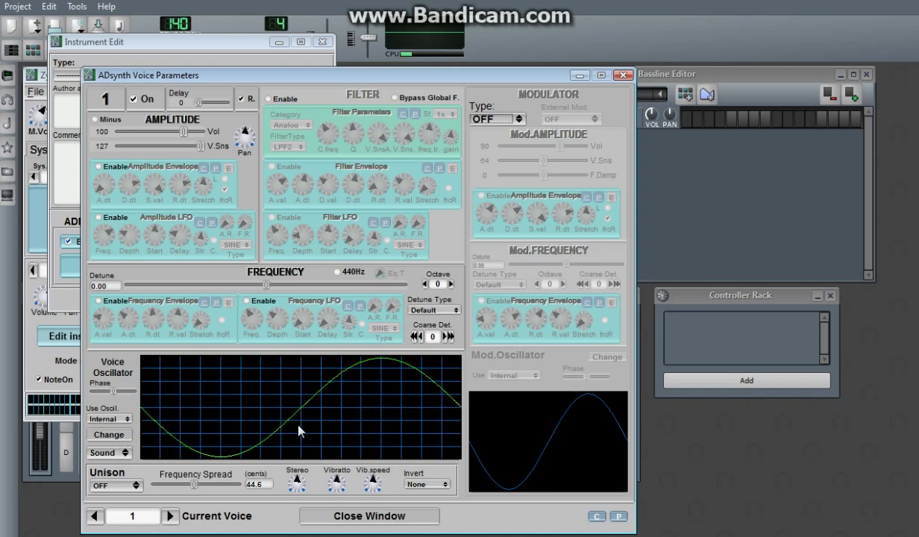
Open the voice 1 oscillator for editing and set its base function to StrchSine.
{"action": "left_click", "coordinate": [114, 432]}
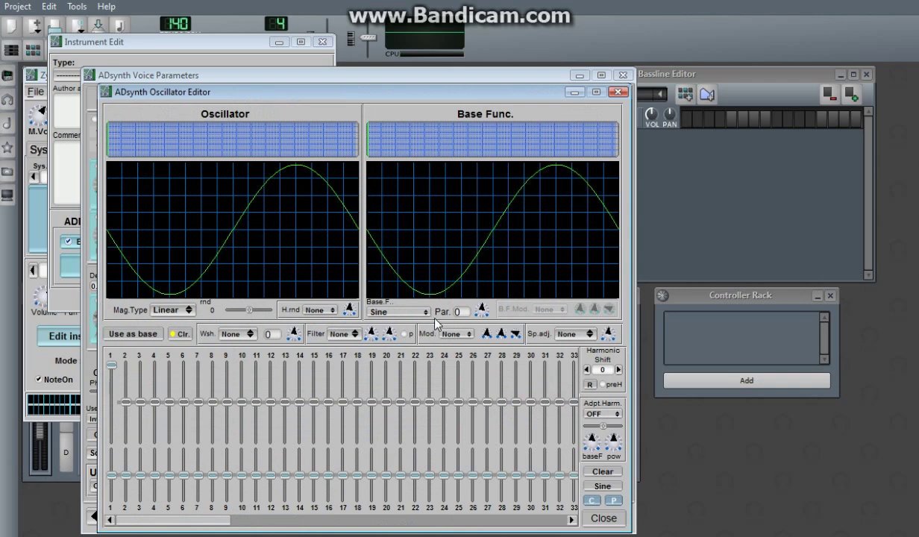
{"action": "left_click", "coordinate": [410, 313]}
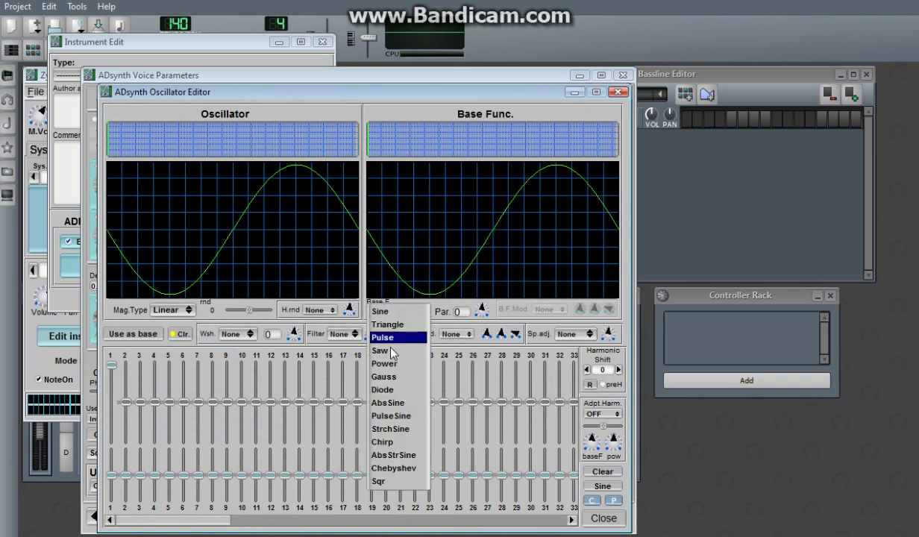
{"action": "left_click", "coordinate": [398, 429]}
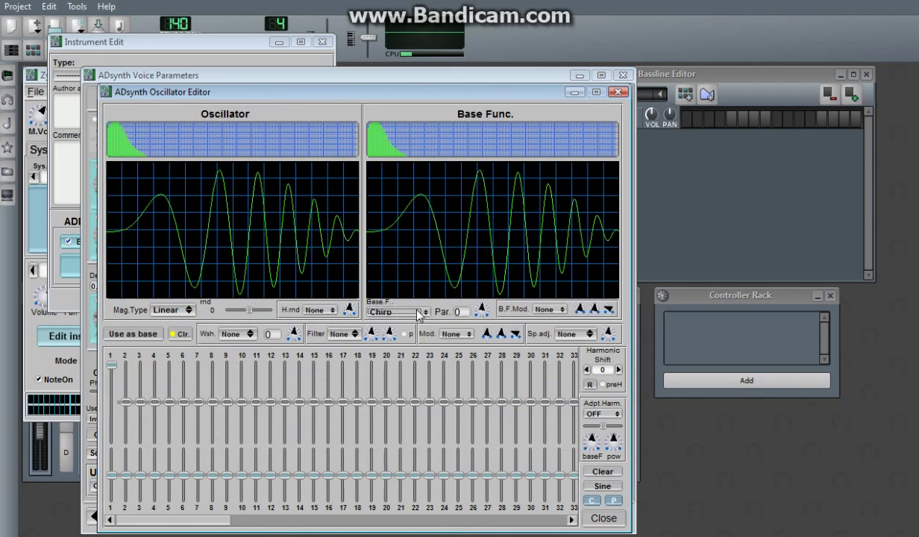
{"action": "left_click", "coordinate": [400, 306]}
{"action": "left_click", "coordinate": [390, 285]}
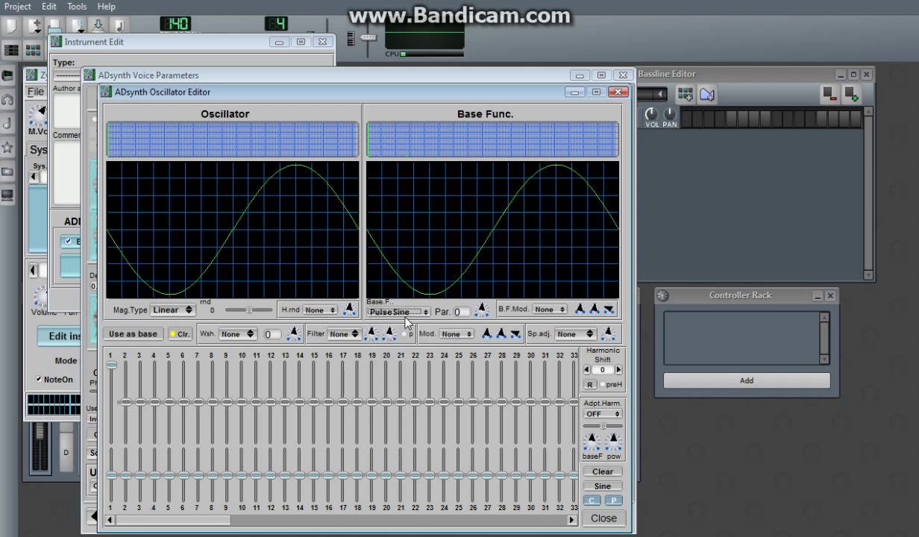
{"action": "left_click", "coordinate": [393, 311]}
{"action": "left_click", "coordinate": [403, 328]}
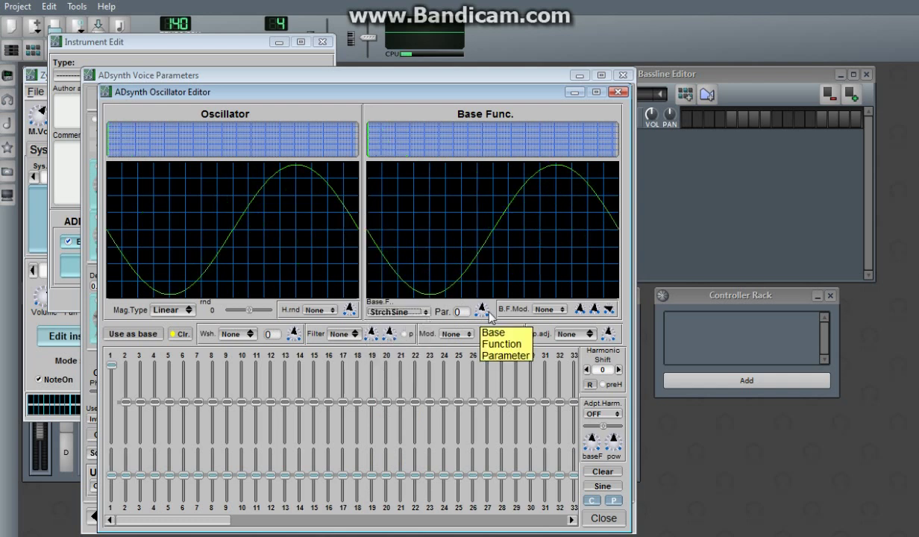
Set the base function parameter to 30 and lower the first harmonic's phase slightly.
{"action": "mouse_move", "coordinate": [479, 309]}
{"action": "left_mouse_down"}
{"action": "mouse_move", "coordinate": [486, 337]}
{"action": "mouse_move", "coordinate": [480, 288]}
{"action": "mouse_move", "coordinate": [481, 310]}
{"action": "mouse_move", "coordinate": [479, 301]}
{"action": "left_mouse_up"}
{"action": "left_click", "coordinate": [399, 312]}
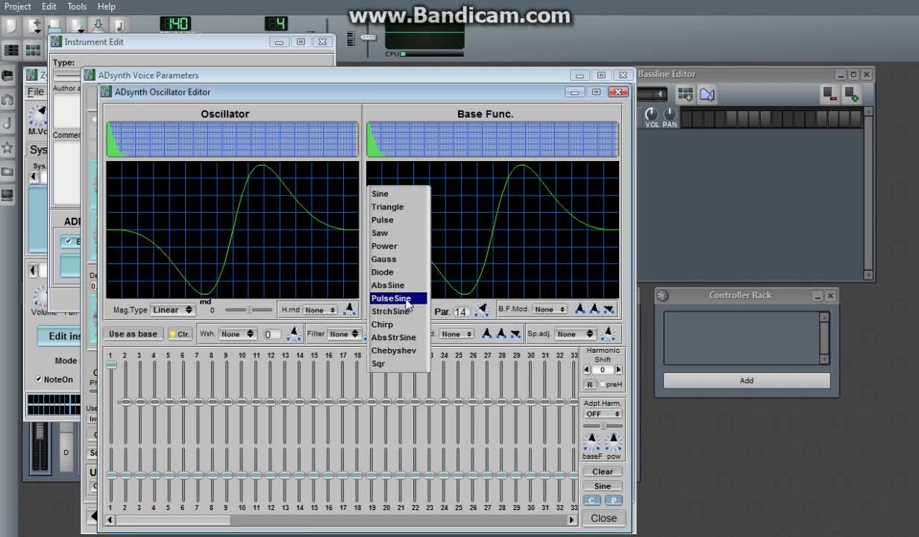
{"action": "left_click", "coordinate": [557, 287]}
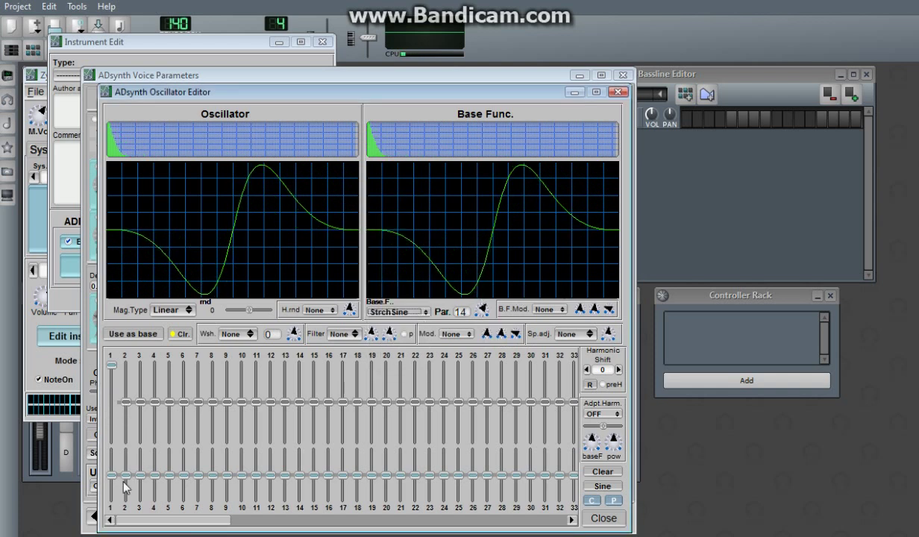
{"action": "left_click_drag", "start_coordinate": [107, 478], "coordinate": [114, 480]}
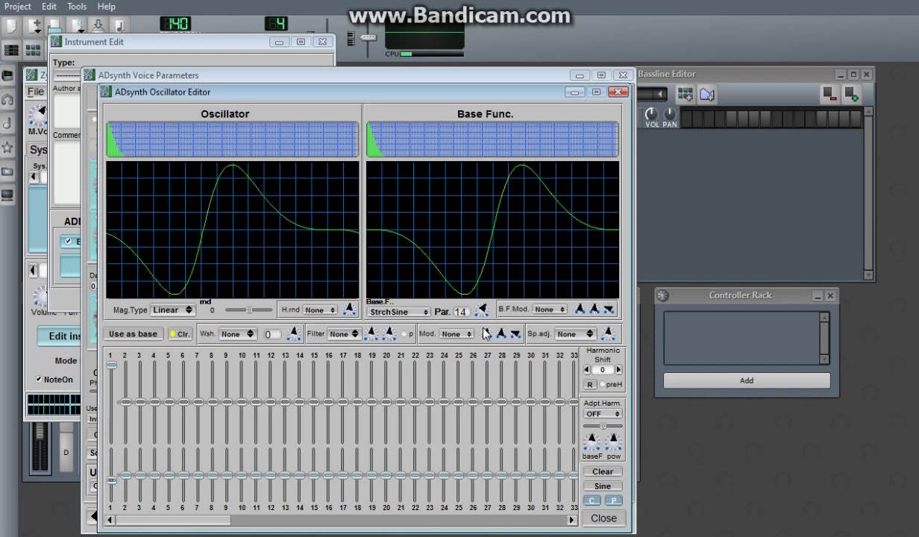
{"action": "left_click_drag", "start_coordinate": [481, 311], "coordinate": [483, 293]}
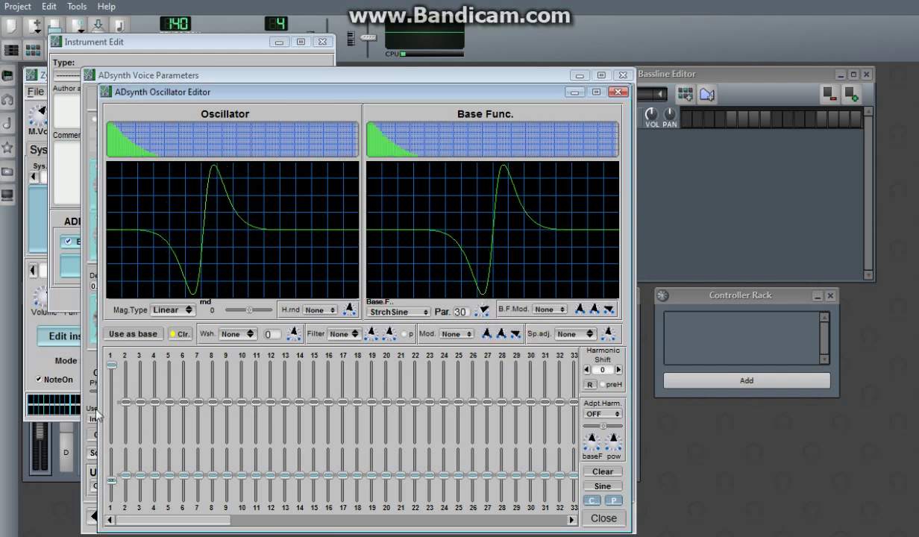
Lower the first harmonic's phase further, raise the fourth harmonic's magnitude slightly and close the oscillator editor.
{"action": "left_click_drag", "start_coordinate": [109, 479], "coordinate": [113, 489]}
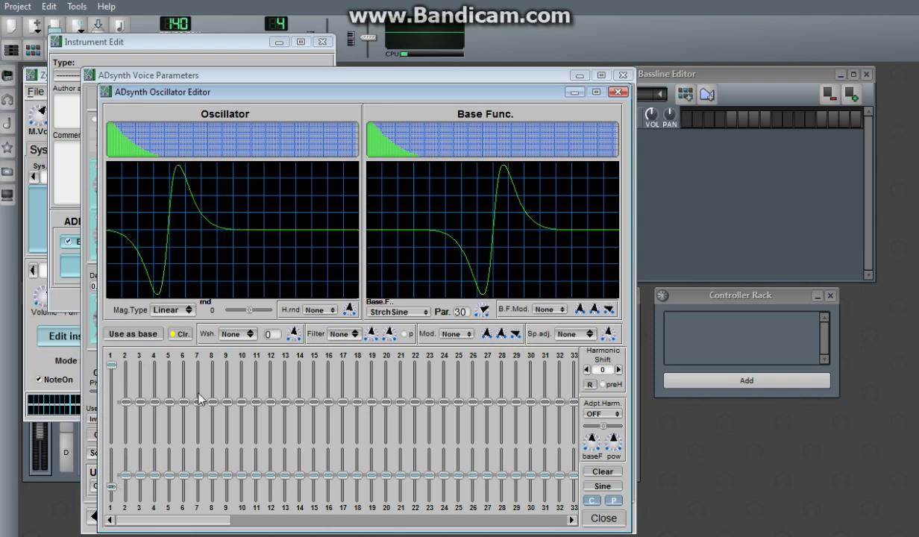
{"action": "left_click_drag", "start_coordinate": [157, 396], "coordinate": [160, 392]}
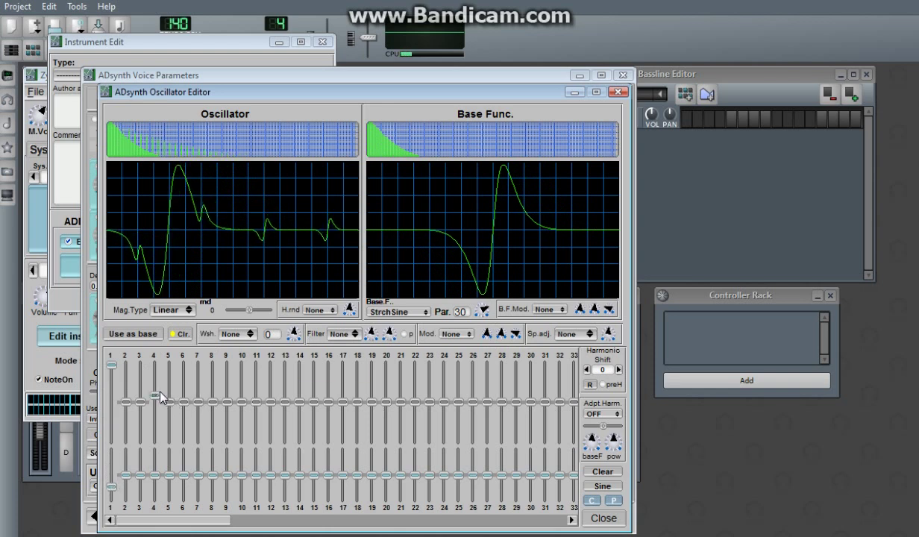
{"action": "left_click", "coordinate": [601, 516]}
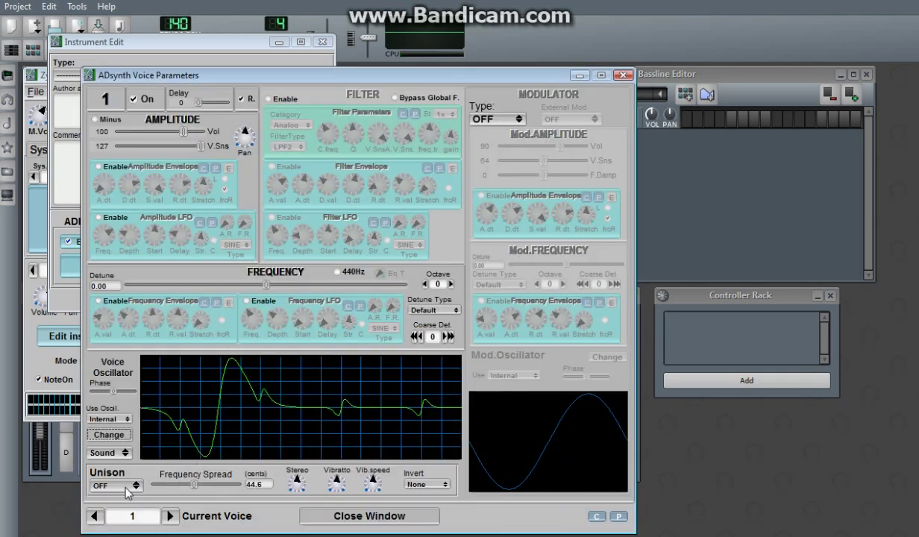
Set voice 1's unison to size 2 with a frequency spread of 1.8 cents and reduce its stereo amount.
{"action": "left_click", "coordinate": [126, 487]}
{"action": "left_click", "coordinate": [125, 497]}
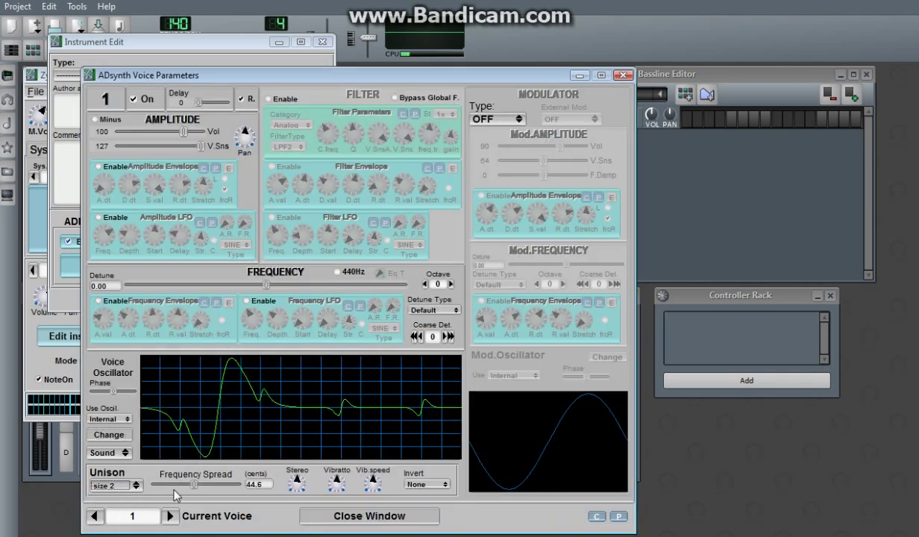
{"action": "left_click_drag", "start_coordinate": [188, 486], "coordinate": [170, 488]}
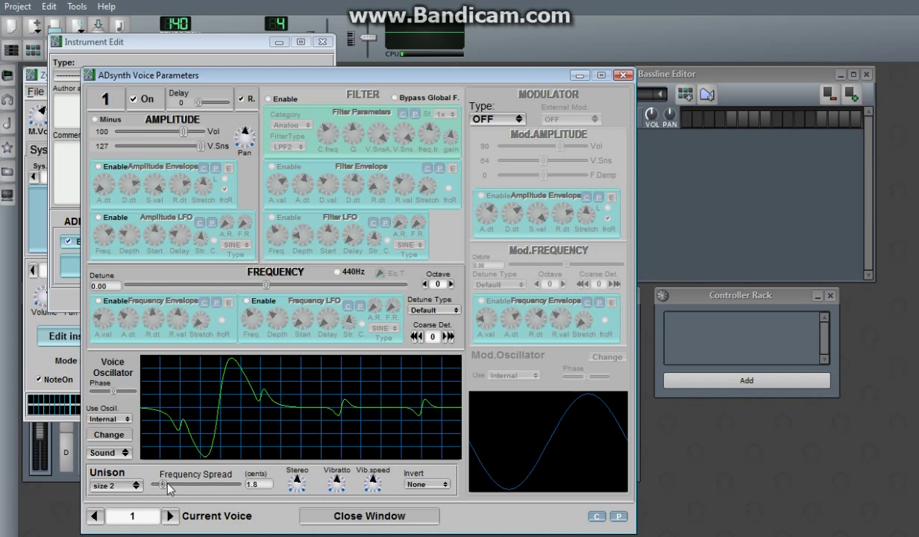
{"action": "left_click_drag", "start_coordinate": [297, 485], "coordinate": [298, 534]}
{"action": "left_click", "coordinate": [297, 484]}
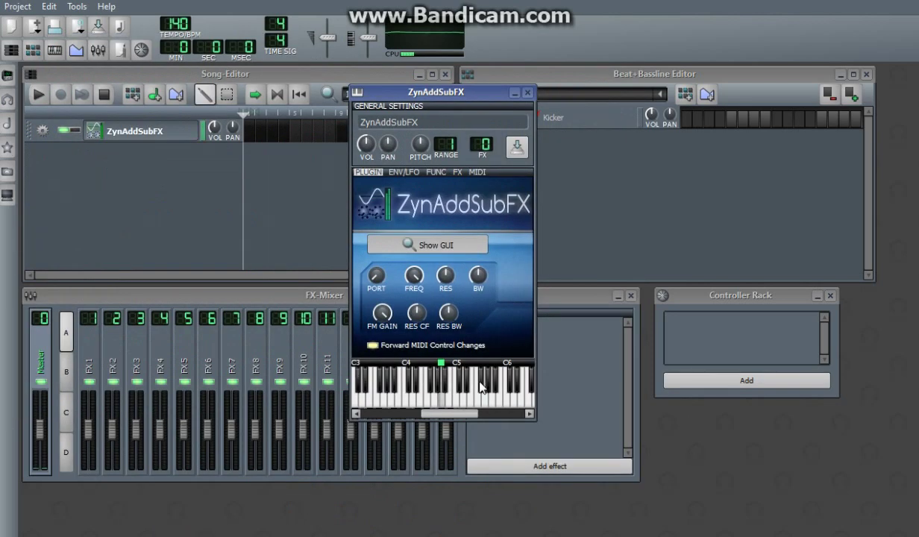
Play test notes on the ZynAddSubFX instrument and return to the voice parameters.
{"action": "key", "text": "c"}
{"action": "key", "text": "n"}
{"action": "key", "text": "alt+Tab"}
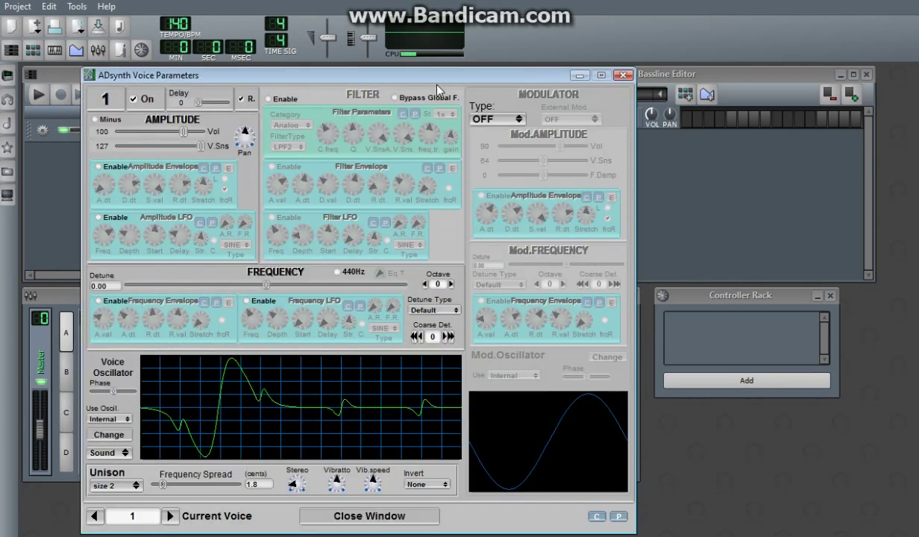
Set the voice's modulator type to FM and audition the sound from the instrument window.
{"action": "left_click", "coordinate": [483, 121]}
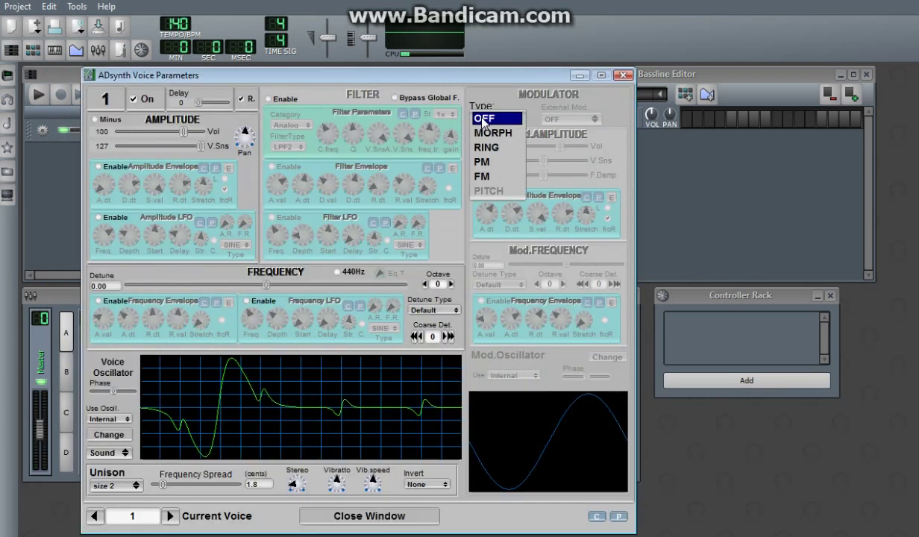
{"action": "left_click", "coordinate": [487, 175]}
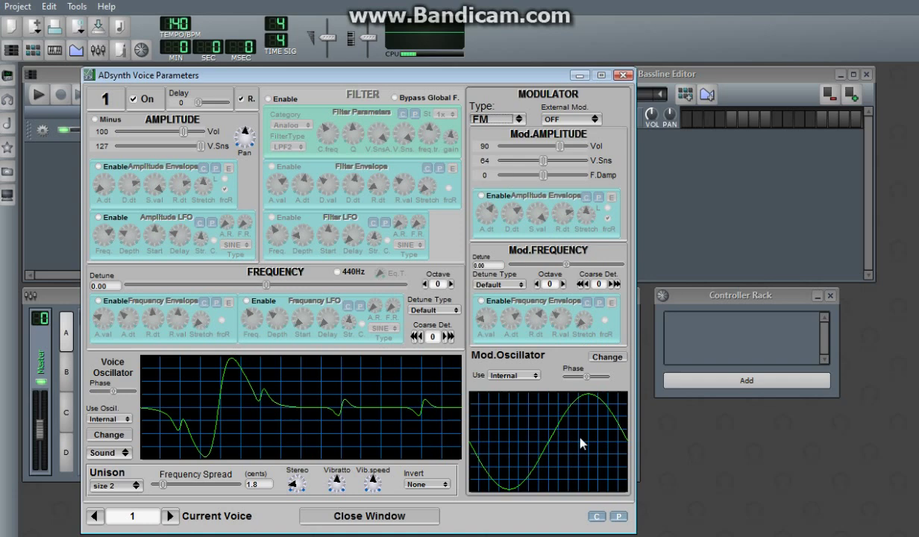
{"action": "left_click", "coordinate": [697, 446]}
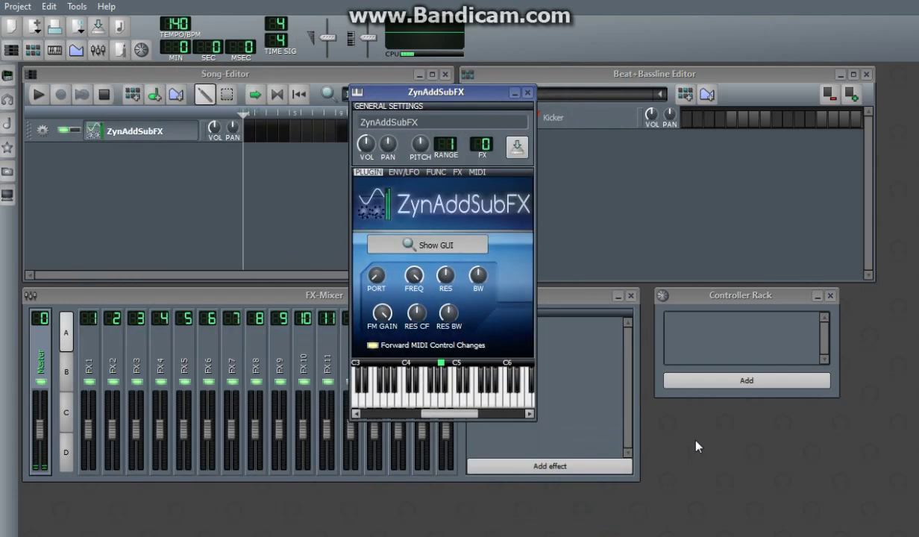
{"action": "key", "text": "alt+Tab"}
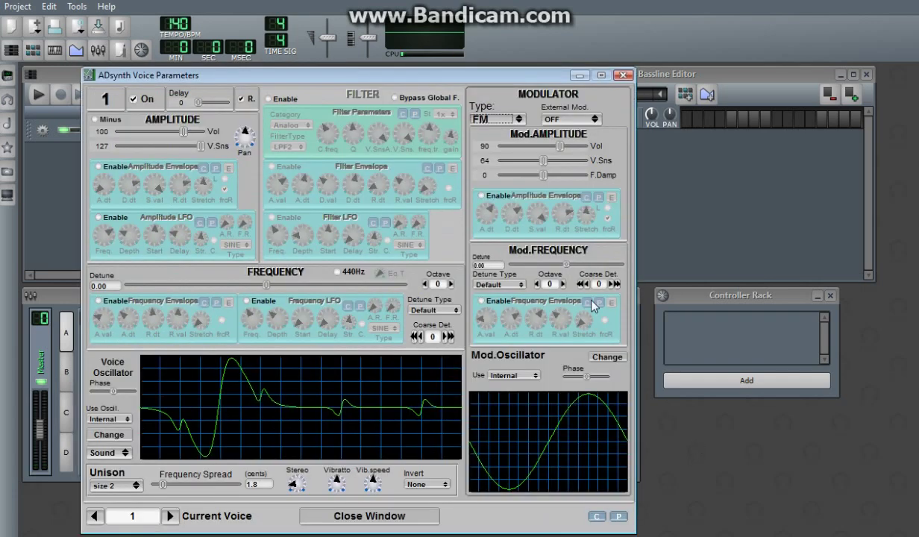
Set the modulator oscillator's base function to Chirp with parameter 4, and return to the instrument window.
{"action": "left_click", "coordinate": [593, 358]}
{"action": "left_click", "coordinate": [406, 326]}
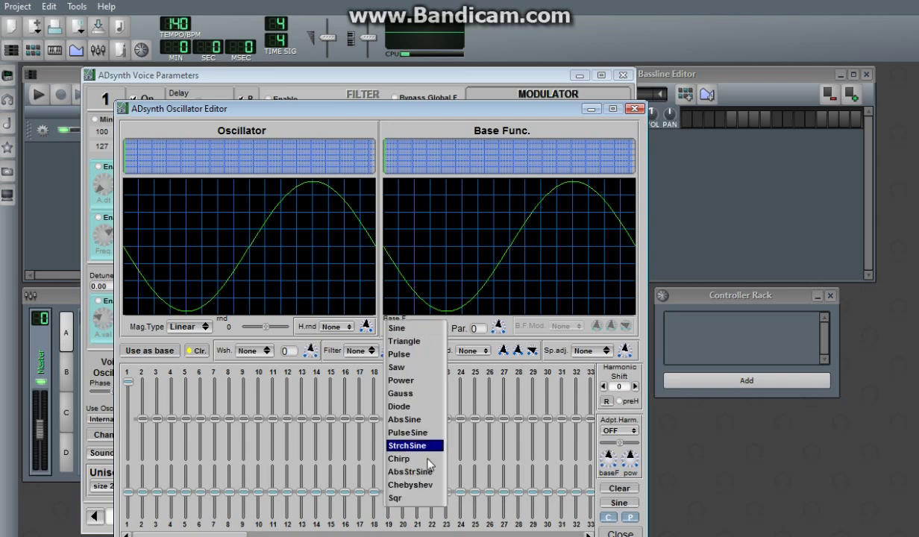
{"action": "left_click", "coordinate": [423, 460]}
{"action": "left_click_drag", "start_coordinate": [497, 325], "coordinate": [498, 321]}
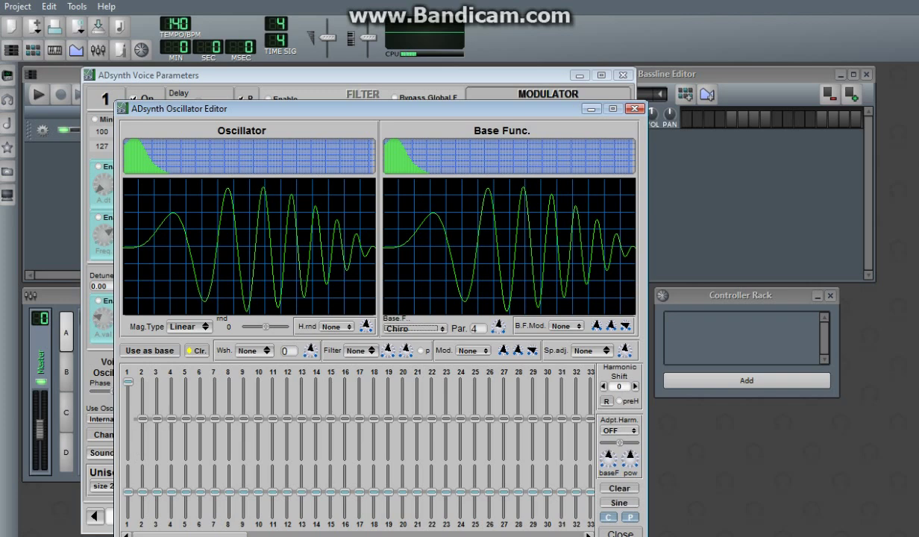
{"action": "left_click", "coordinate": [619, 533]}
{"action": "left_click", "coordinate": [703, 438]}
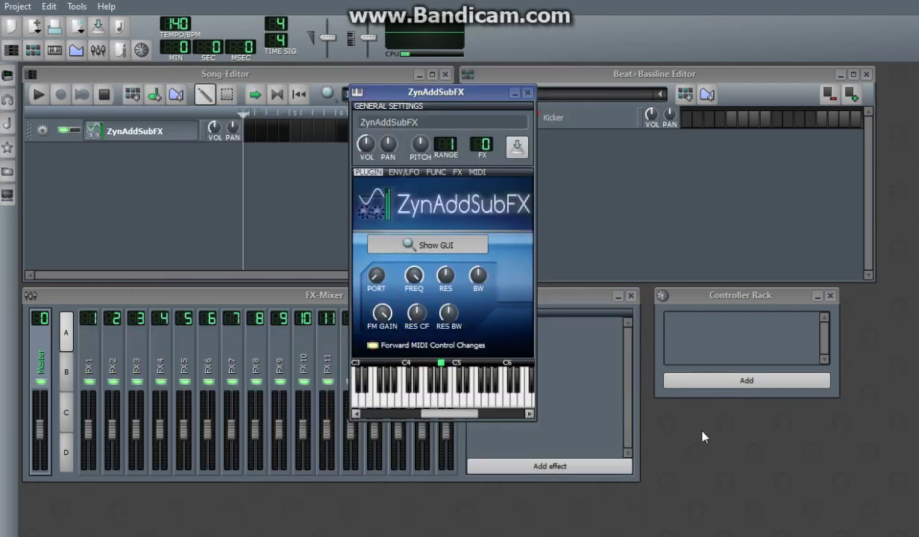
Sweep the instrument's FM Gain while auditioning the sound, and return to the ADsynth voice parameters.
{"action": "left_click", "coordinate": [388, 319]}
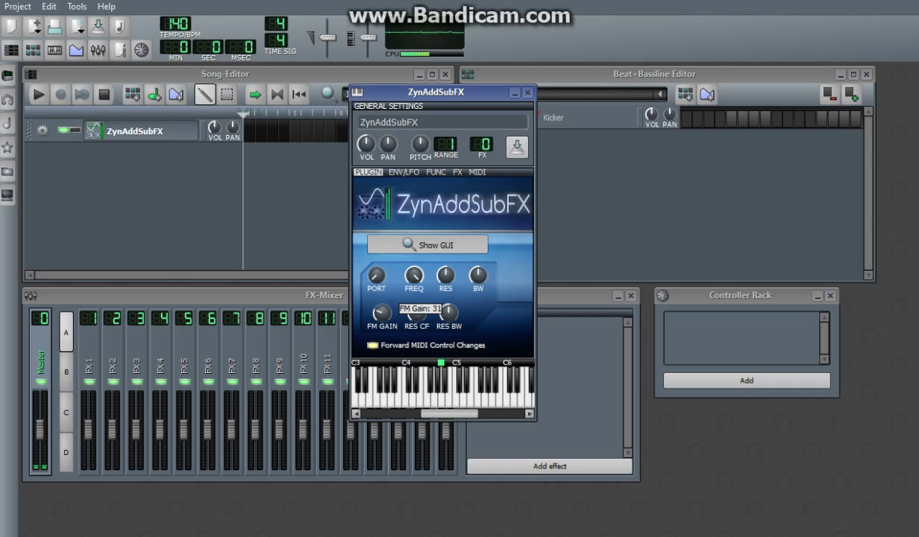
{"action": "left_click_drag", "start_coordinate": [382, 314], "coordinate": [382, 343]}
{"action": "left_click", "coordinate": [381, 311]}
{"action": "key", "text": "alt+Tab"}
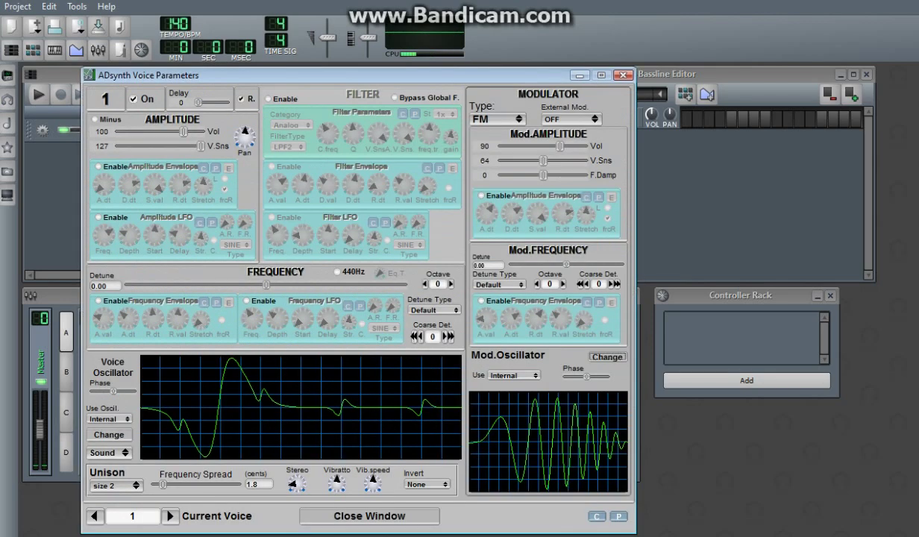
Set the StrchSine base function parameter of the voice oscillator to 5 and return to the instrument window.
{"action": "left_click", "coordinate": [109, 434]}
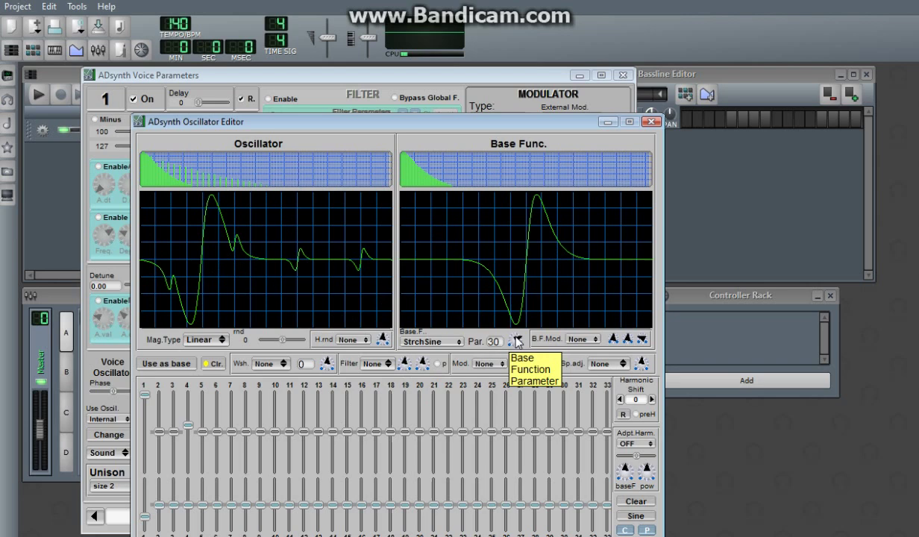
{"action": "left_click_drag", "start_coordinate": [515, 342], "coordinate": [520, 370]}
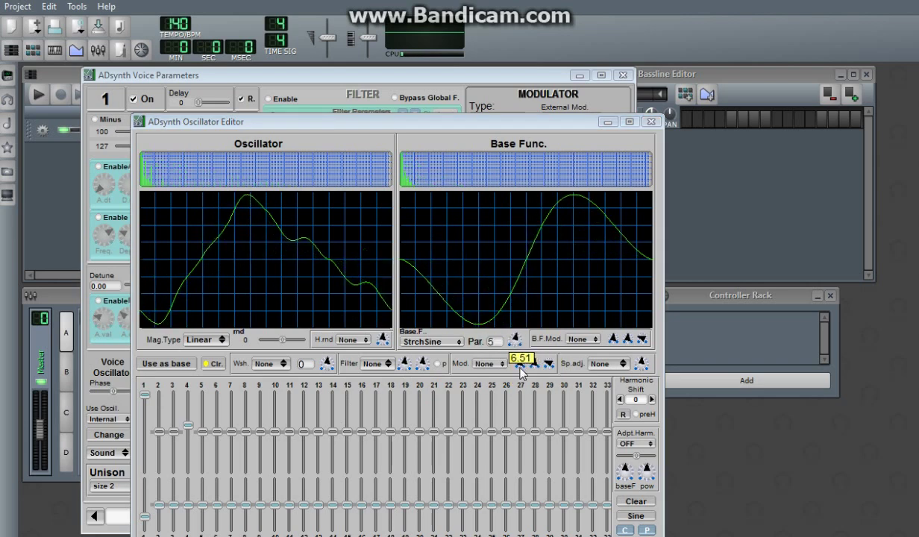
{"action": "left_click", "coordinate": [791, 453]}
Sweep the FM Gain down and up to audition the reshaped oscillator, and return to the oscillator editor.
{"action": "mouse_move", "coordinate": [381, 314]}
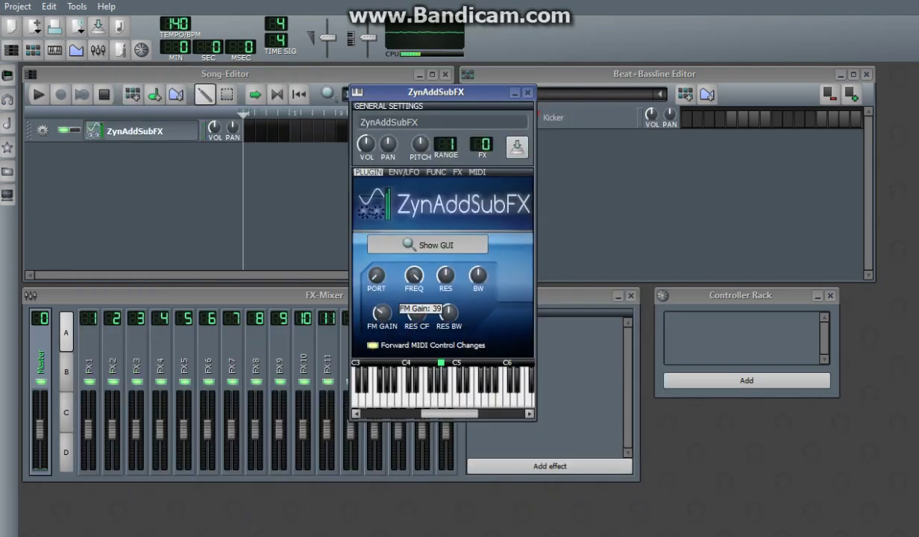
{"action": "left_click_drag", "start_coordinate": [381, 314], "coordinate": [381, 332]}
{"action": "left_click_drag", "start_coordinate": [390, 328], "coordinate": [390, 302]}
{"action": "key", "text": "alt+Tab"}
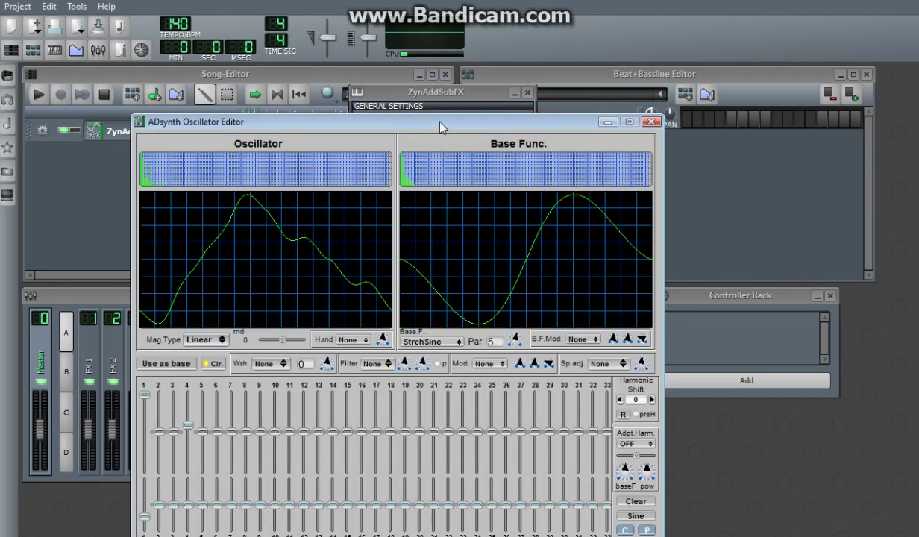
Raise the voice oscillator's fourth harmonic slightly, set the harmonic shift to 3 and close the oscillator editor.
{"action": "left_click_drag", "start_coordinate": [440, 128], "coordinate": [439, 80]}
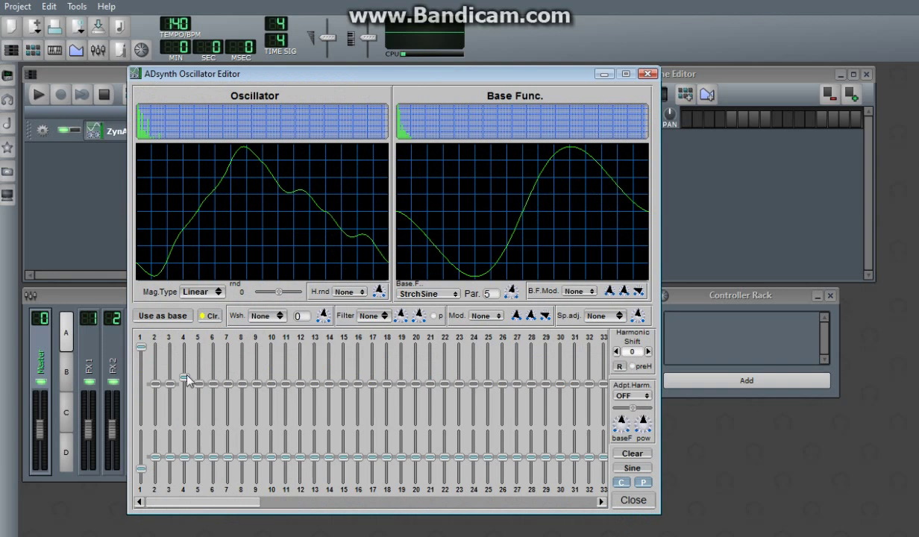
{"action": "left_click_drag", "start_coordinate": [184, 378], "coordinate": [186, 372]}
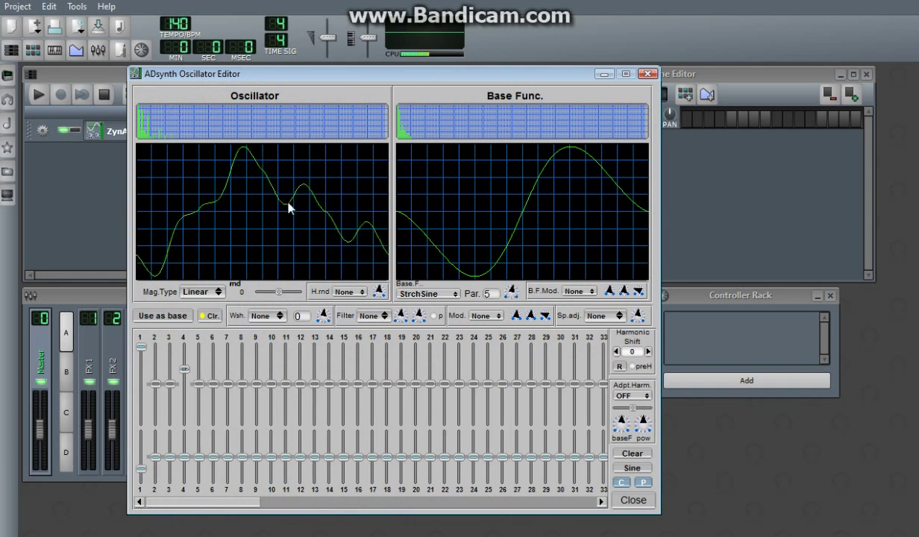
{"action": "left_click", "coordinate": [648, 351]}
{"action": "left_click", "coordinate": [648, 352]}
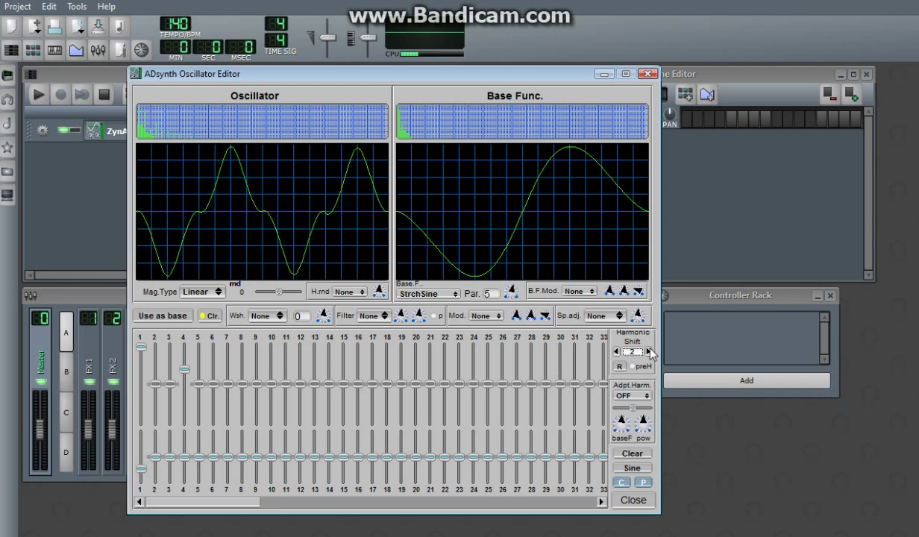
{"action": "left_click", "coordinate": [648, 351]}
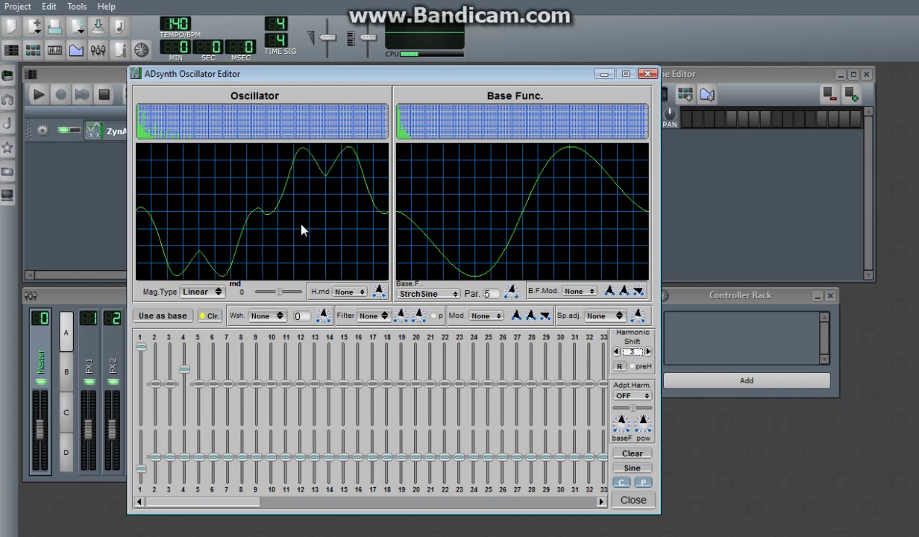
{"action": "left_click", "coordinate": [633, 500]}
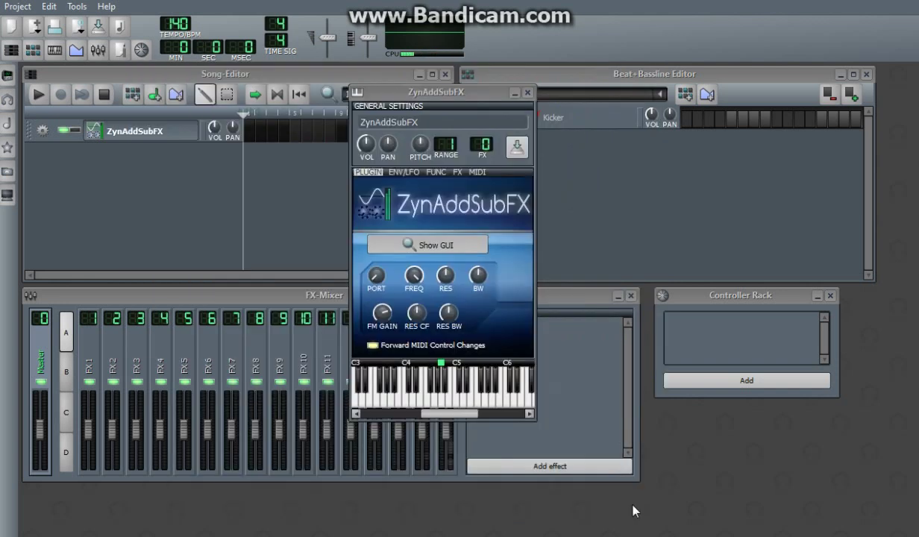
Turn the FM Gain up fully while auditioning the sound, and close the voice parameters.
{"action": "left_click", "coordinate": [398, 326]}
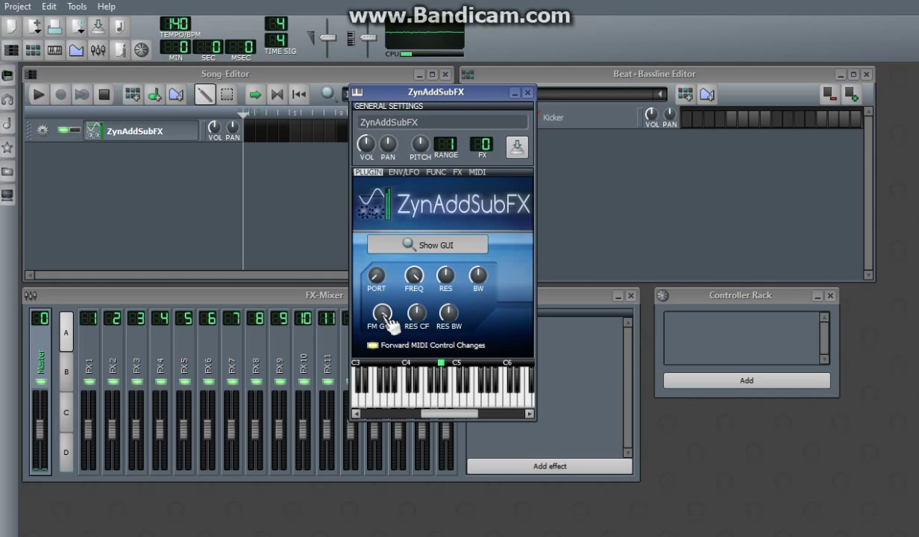
{"action": "left_click", "coordinate": [437, 245]}
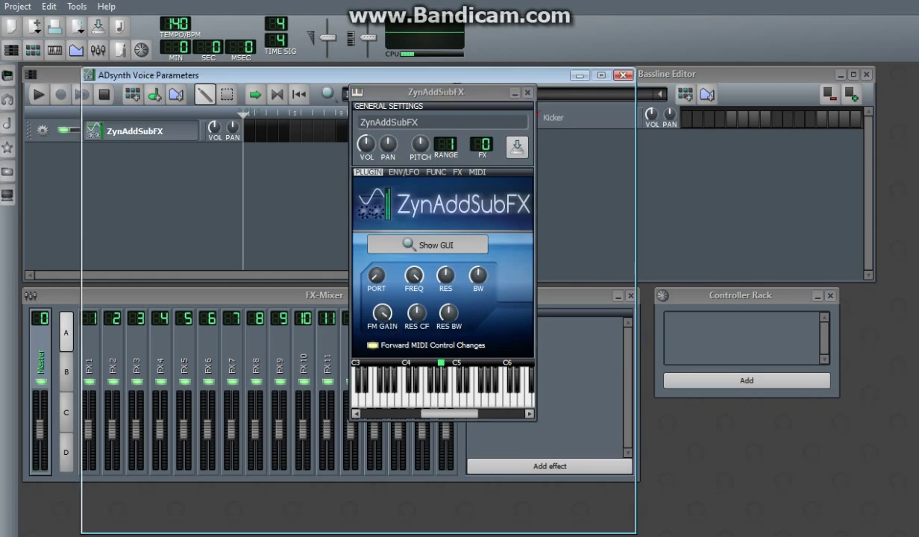
{"action": "left_click", "coordinate": [369, 513]}
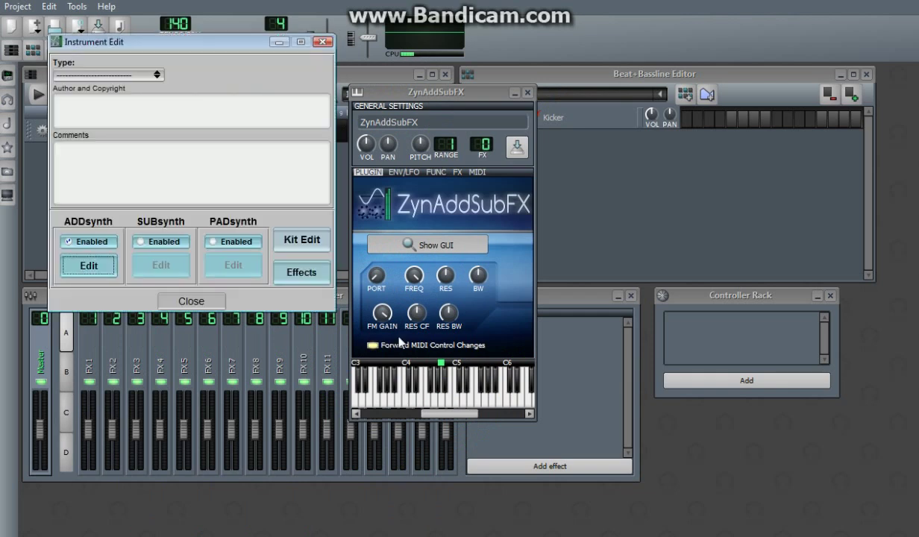
Open the instrument part's insert effects and load Distortion as effect 1.
{"action": "left_click", "coordinate": [315, 273]}
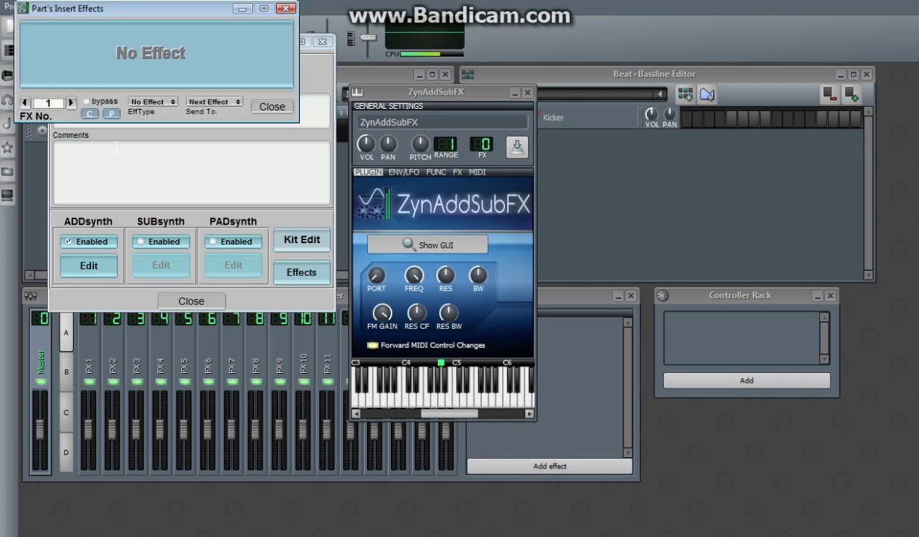
{"action": "left_click_drag", "start_coordinate": [138, 11], "coordinate": [268, 110]}
{"action": "left_click", "coordinate": [277, 197]}
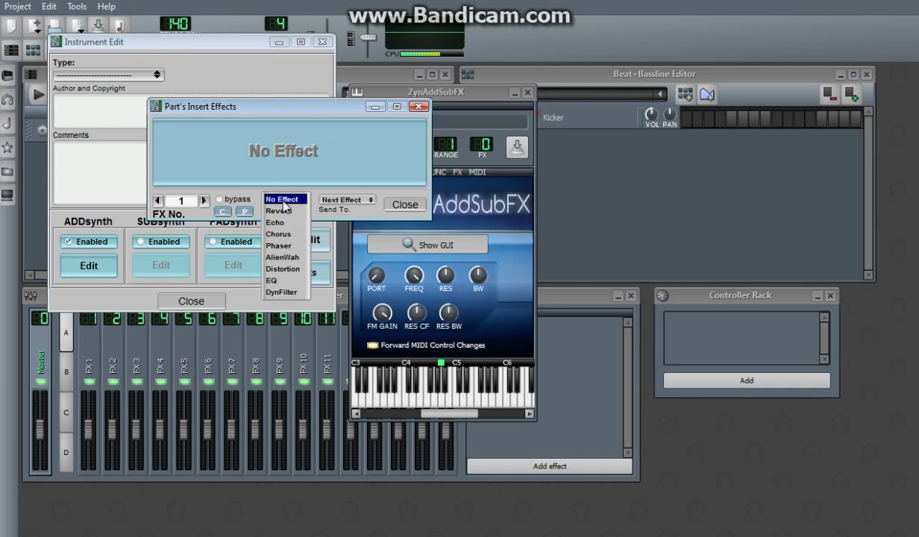
{"action": "left_click", "coordinate": [287, 267]}
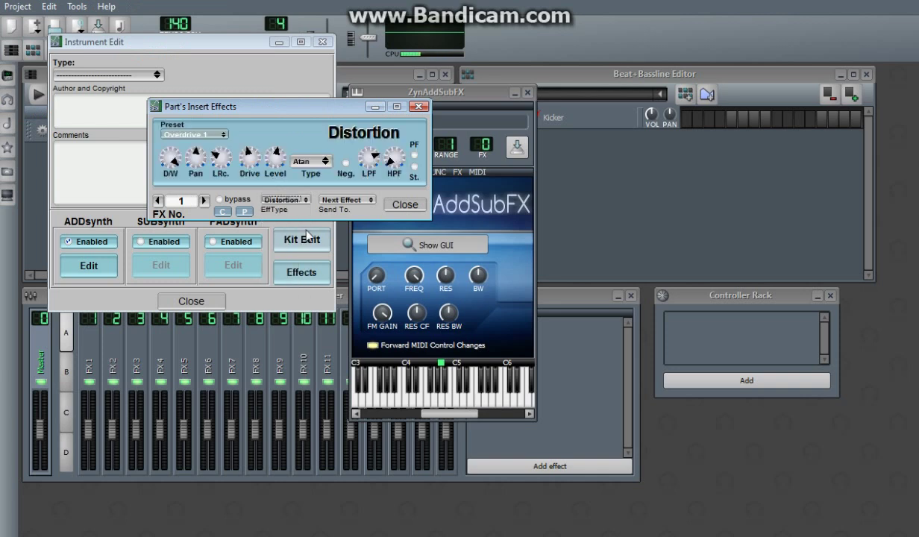
Make the first distortion stereo with type Zigzg, turn its LRc. fully down and raise its drive.
{"action": "left_click", "coordinate": [314, 163]}
{"action": "left_click", "coordinate": [345, 162]}
{"action": "left_click", "coordinate": [349, 165]}
{"action": "left_click", "coordinate": [414, 166]}
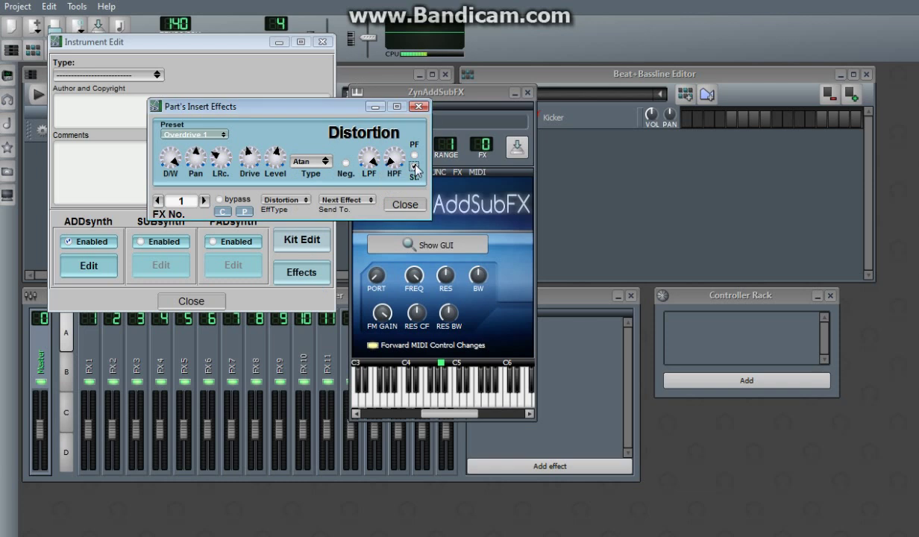
{"action": "left_click", "coordinate": [311, 161]}
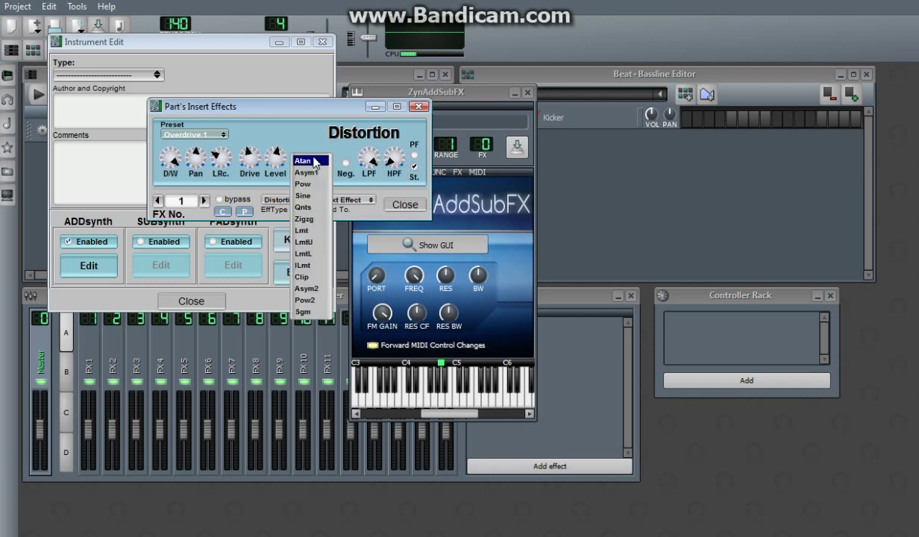
{"action": "left_click", "coordinate": [308, 218]}
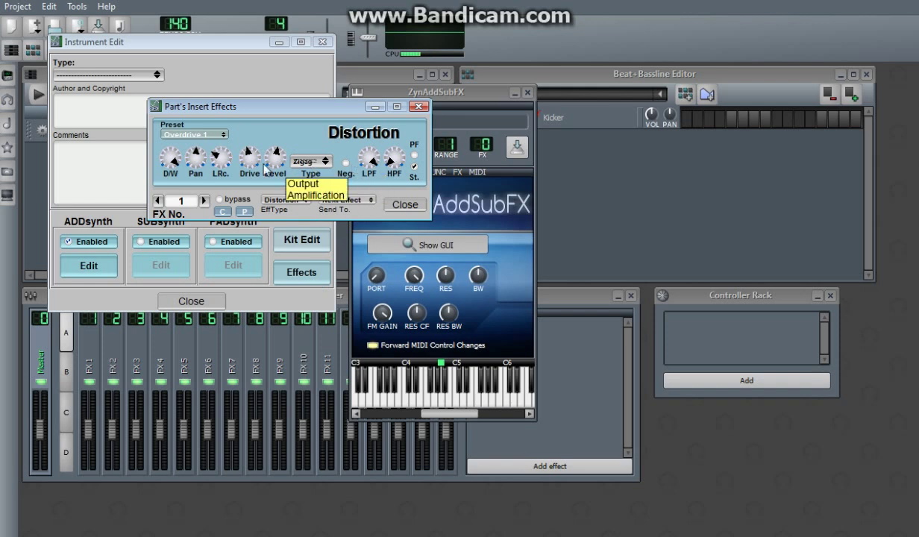
{"action": "left_click_drag", "start_coordinate": [219, 158], "coordinate": [251, 169]}
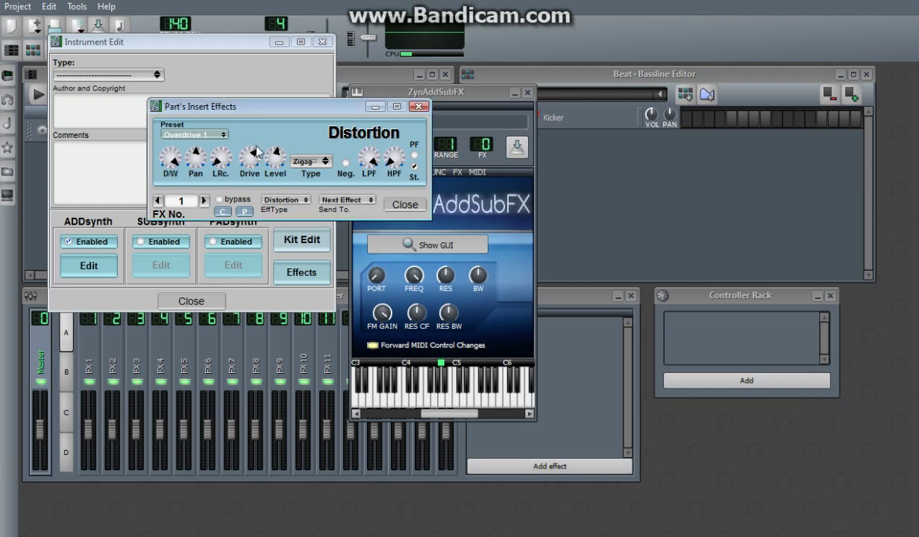
Load a second Distortion as effect 2, keeping type Atan, with stereo on, LRc. fully down and a higher drive.
{"action": "left_click", "coordinate": [204, 201]}
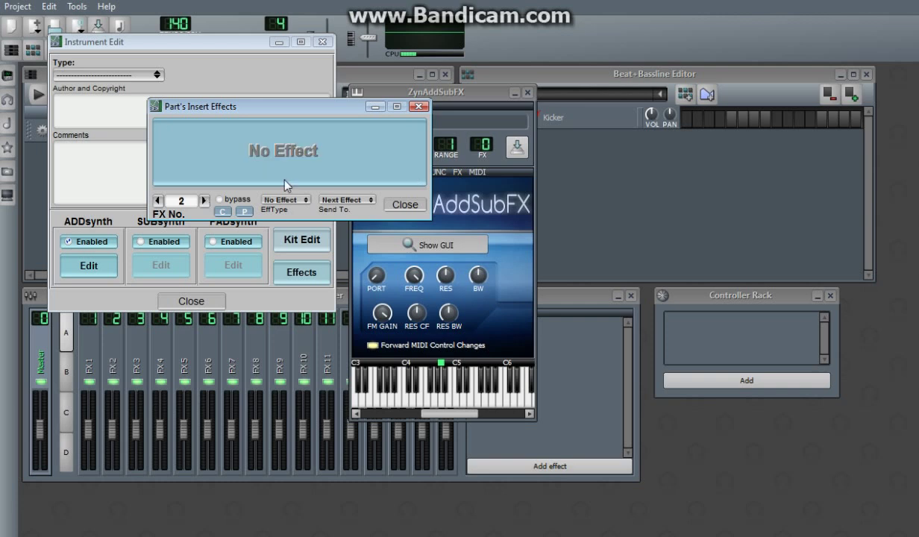
{"action": "left_click", "coordinate": [268, 200]}
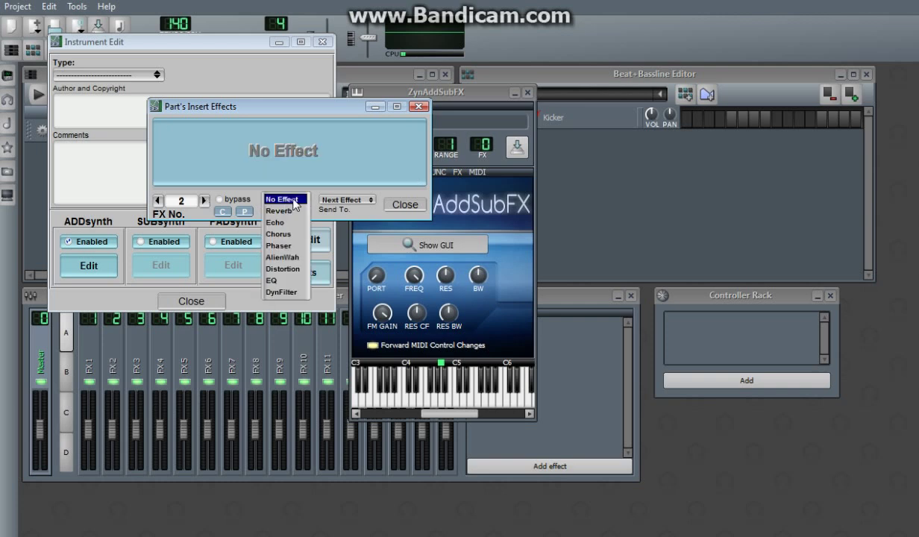
{"action": "left_click", "coordinate": [293, 272]}
{"action": "left_click", "coordinate": [311, 161]}
{"action": "left_click", "coordinate": [311, 161]}
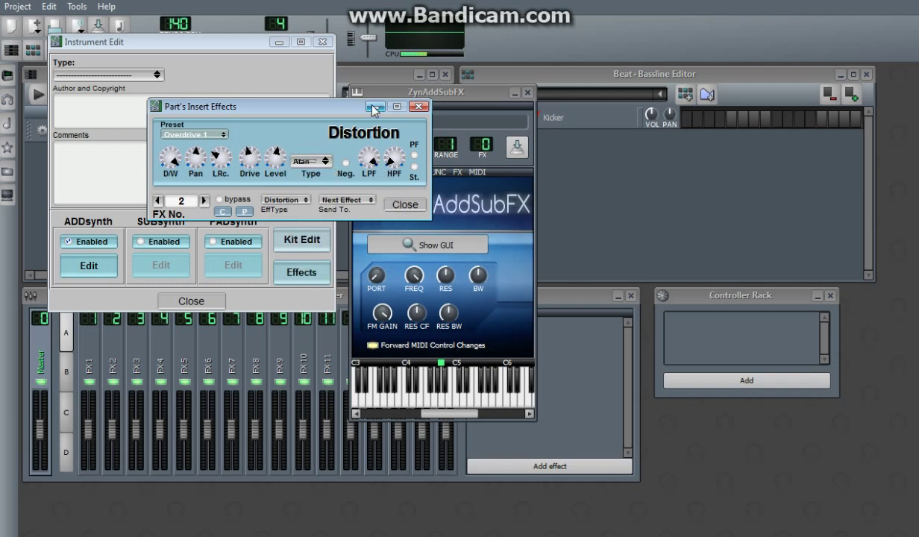
{"action": "left_click", "coordinate": [414, 166]}
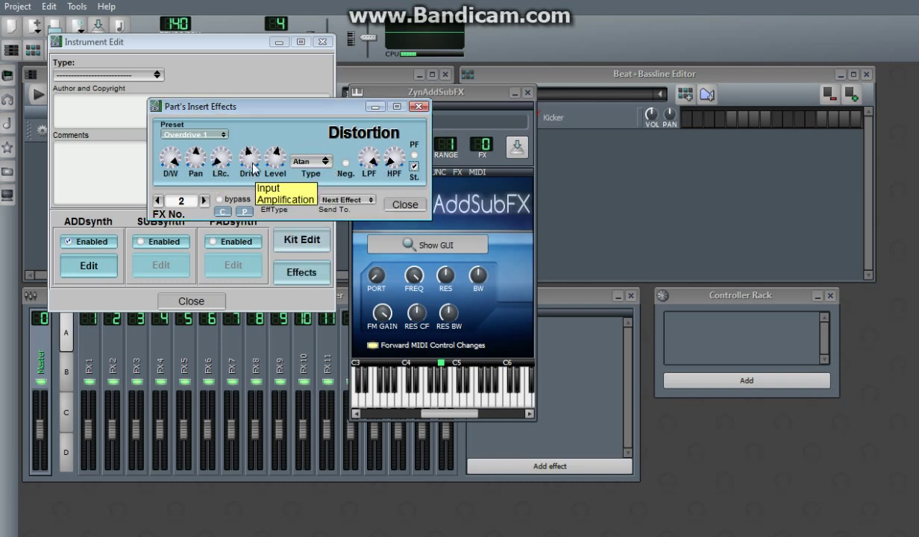
Compare the settings of the two distortions in effects 1 and 2.
{"action": "left_click", "coordinate": [204, 201]}
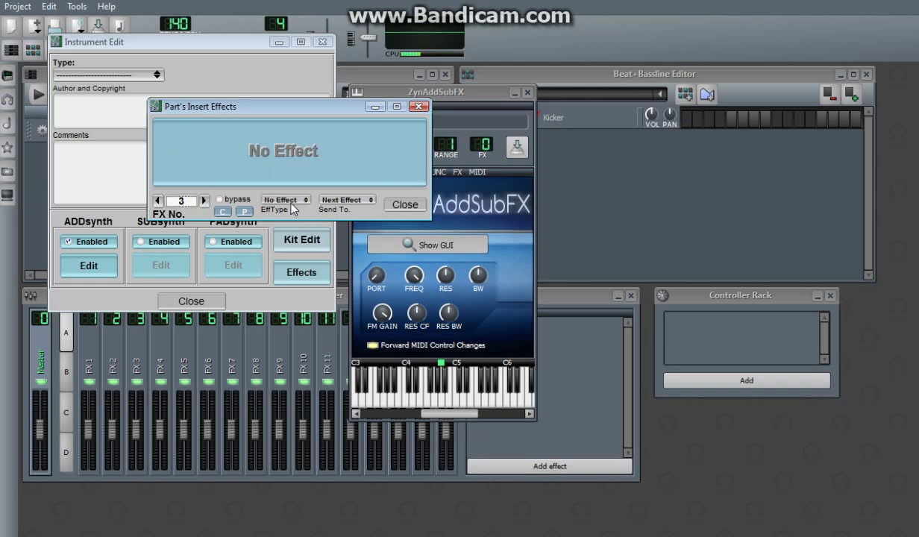
{"action": "left_click", "coordinate": [158, 200]}
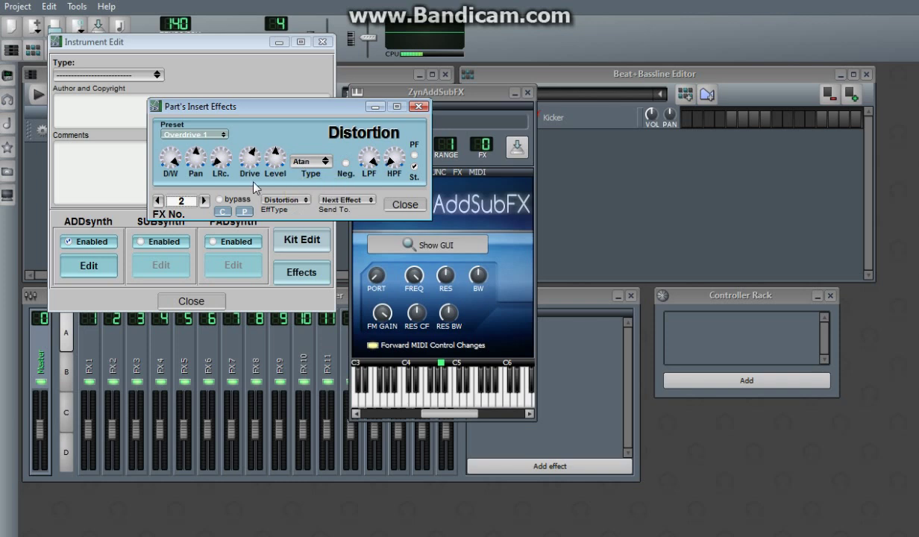
{"action": "left_click", "coordinate": [158, 203]}
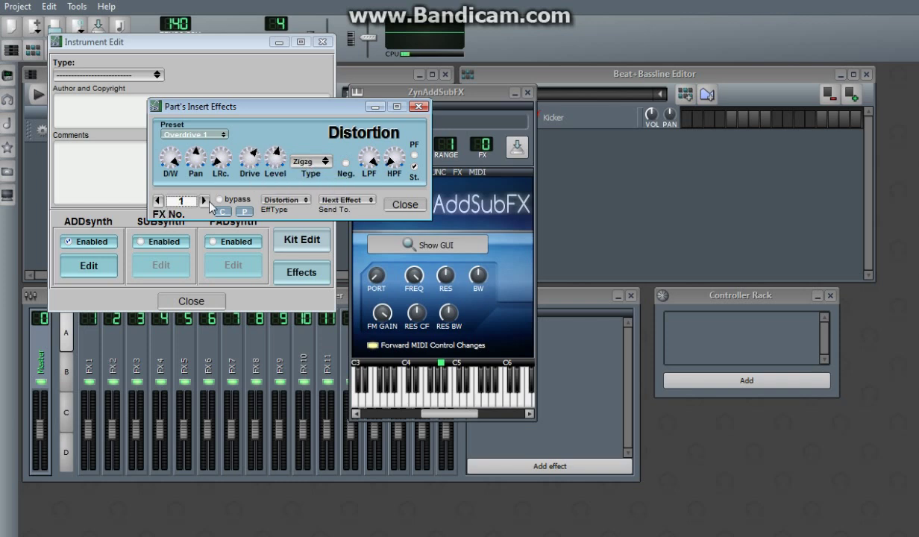
{"action": "left_click", "coordinate": [204, 203]}
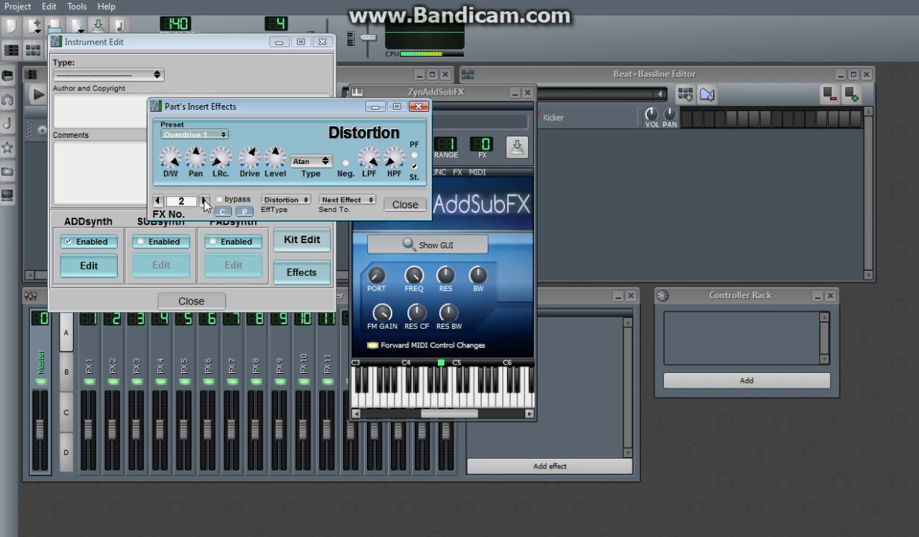
Load EQ as insert effect 3.
{"action": "left_click", "coordinate": [204, 202]}
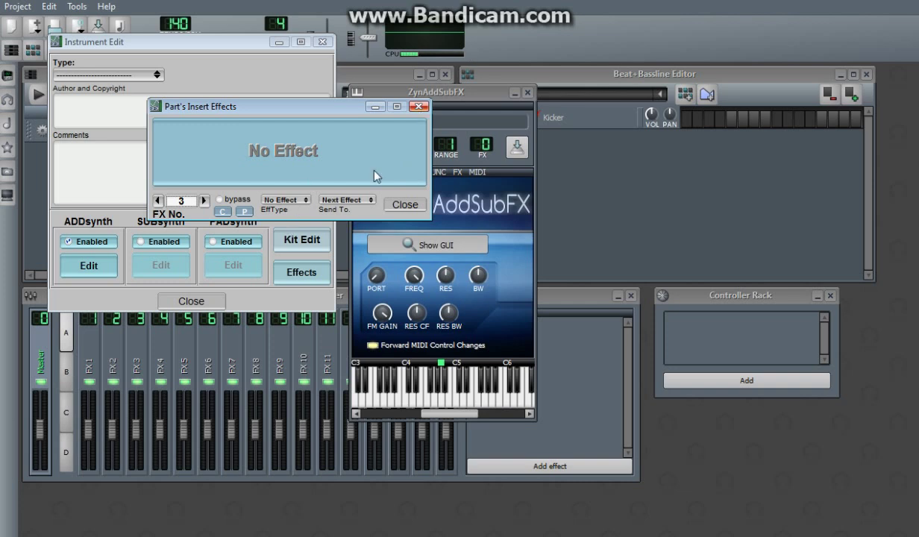
{"action": "left_click", "coordinate": [276, 201]}
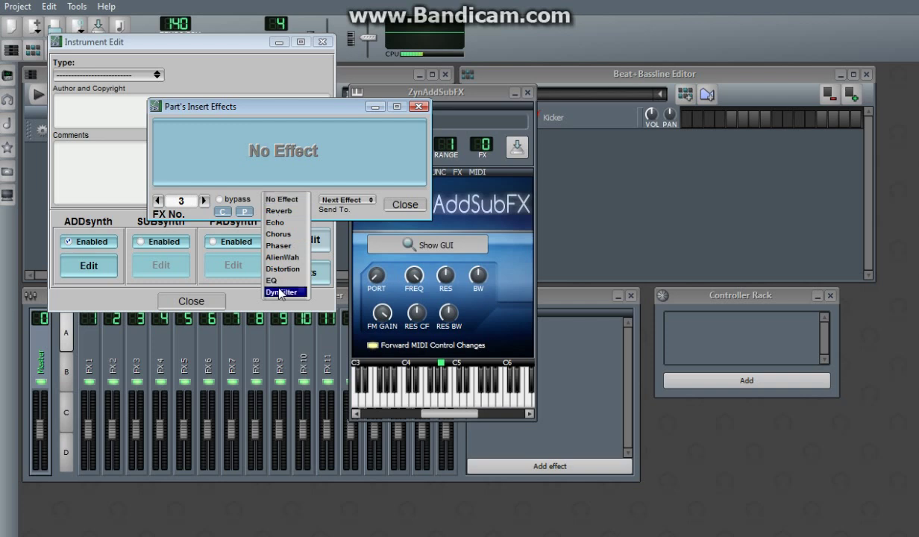
{"action": "left_click", "coordinate": [282, 291]}
{"action": "left_click", "coordinate": [280, 202]}
{"action": "left_click", "coordinate": [272, 187]}
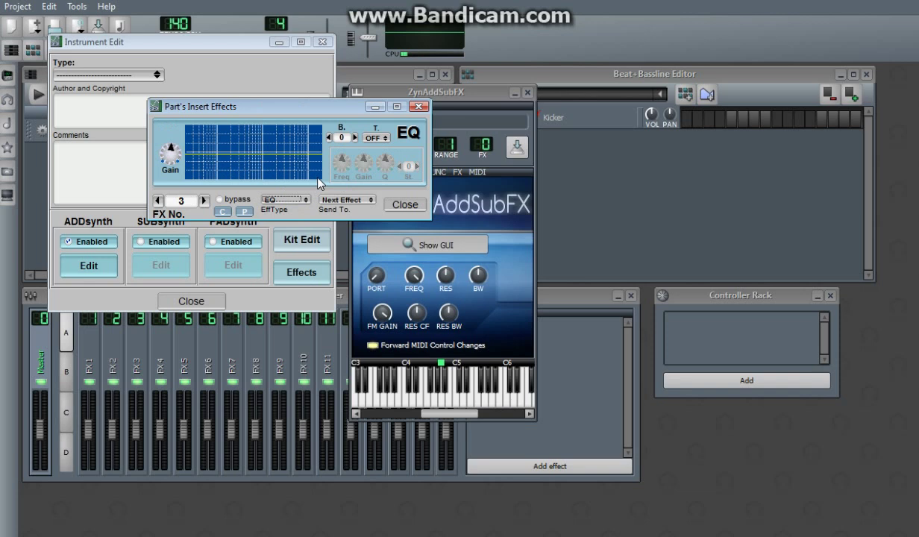
Set EQ band 0 to type Pk, boost its gain and lower its frequency to shape a low-mid peak.
{"action": "left_click", "coordinate": [373, 139]}
{"action": "left_click", "coordinate": [374, 140]}
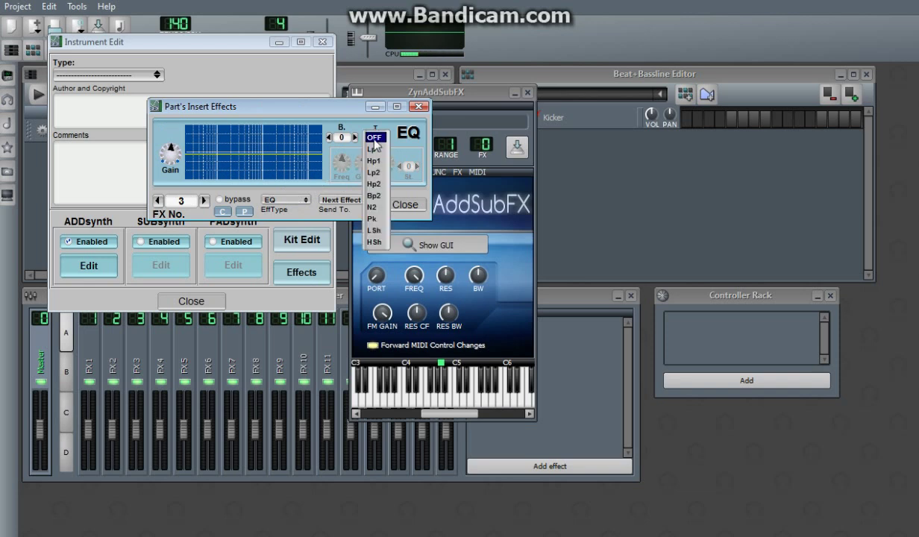
{"action": "left_click", "coordinate": [372, 204]}
{"action": "left_click_drag", "start_coordinate": [342, 163], "coordinate": [364, 150]}
{"action": "left_click_drag", "start_coordinate": [378, 154], "coordinate": [384, 198]}
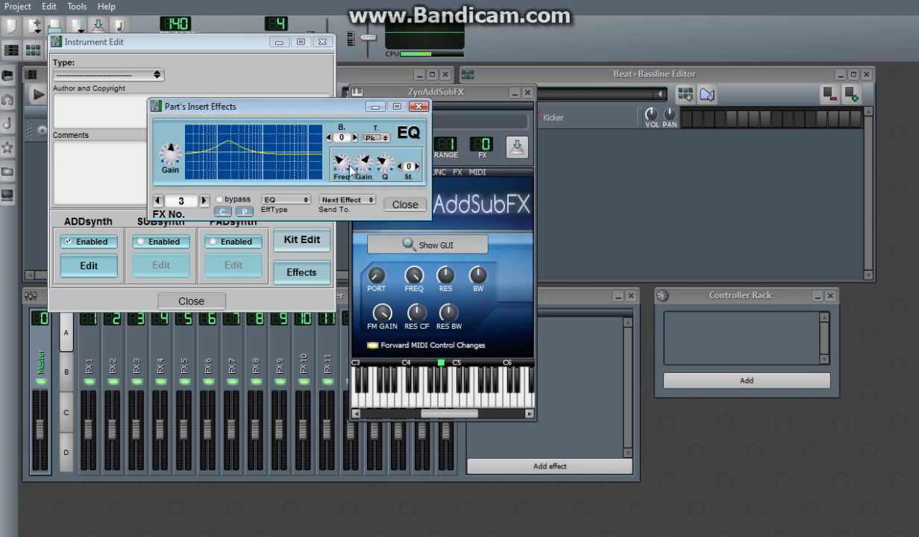
{"action": "left_click_drag", "start_coordinate": [341, 164], "coordinate": [346, 185]}
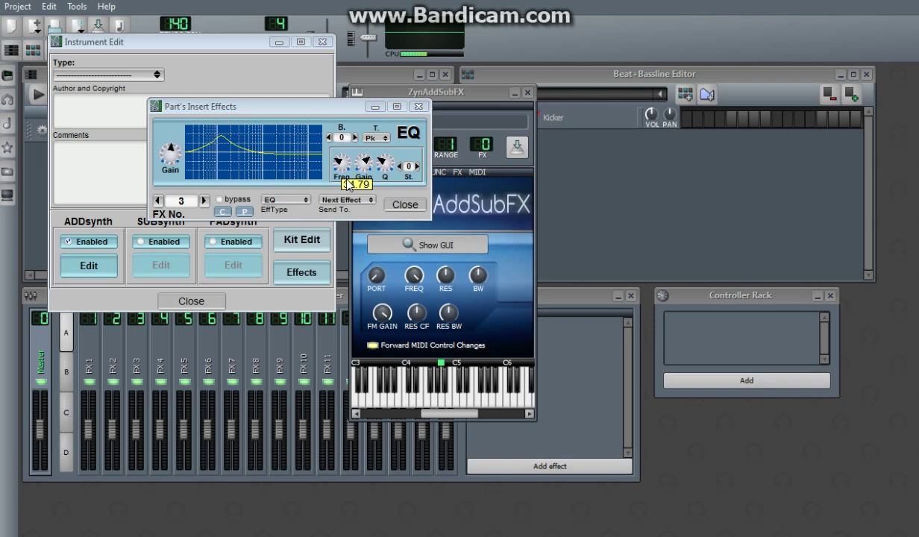
Lower EQ band 0's frequency and broaden its peak, and set band 1 to type Pk with a broad high-frequency boost.
{"action": "left_click_drag", "start_coordinate": [347, 185], "coordinate": [347, 195]}
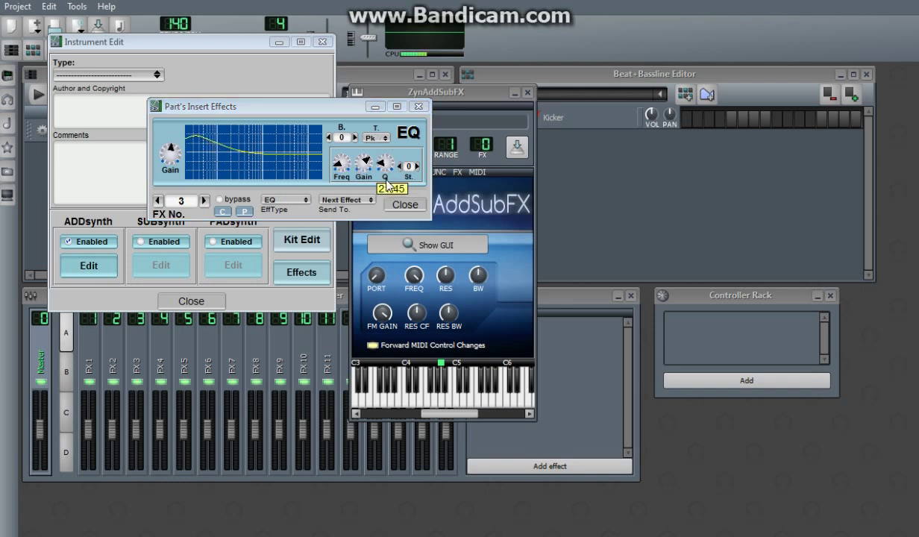
{"action": "left_click", "coordinate": [356, 137]}
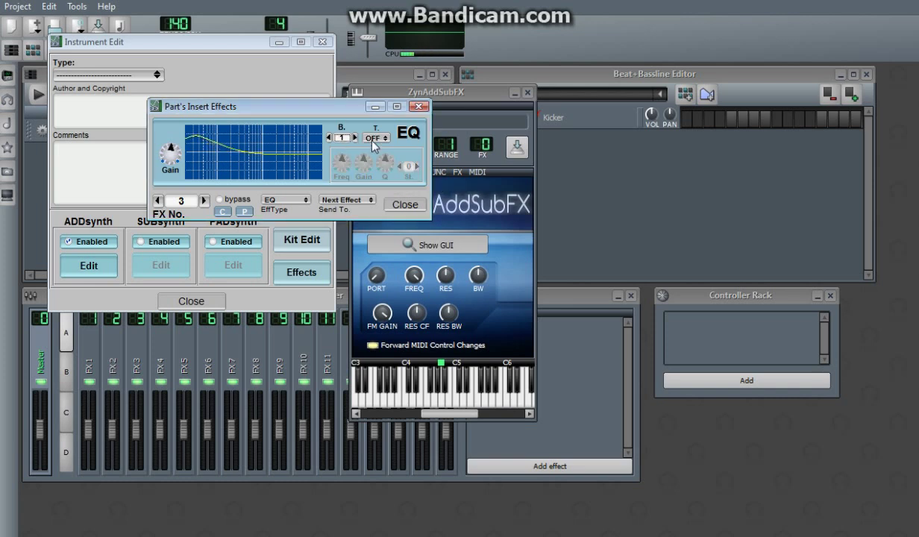
{"action": "left_click", "coordinate": [370, 138]}
{"action": "left_click", "coordinate": [368, 215]}
{"action": "left_click_drag", "start_coordinate": [338, 170], "coordinate": [401, 203]}
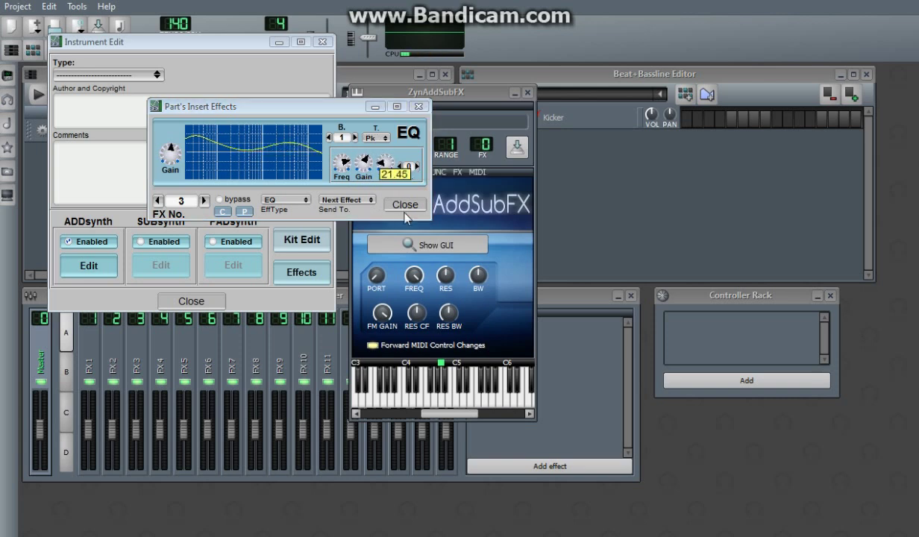
{"action": "left_click_drag", "start_coordinate": [341, 162], "coordinate": [366, 170]}
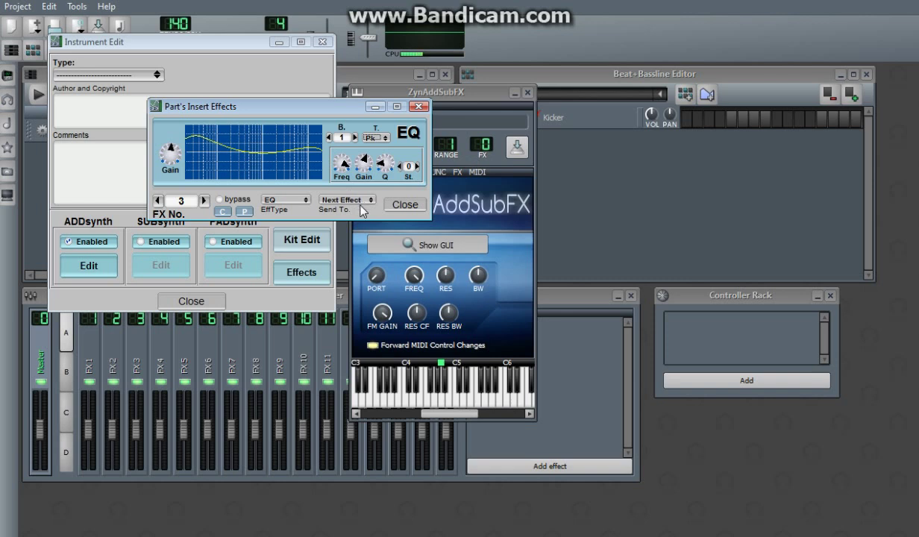
Hide the ZynAddSubFX editor windows and lower the FM GAIN to about the middle of its range.
{"action": "left_click", "coordinate": [506, 322]}
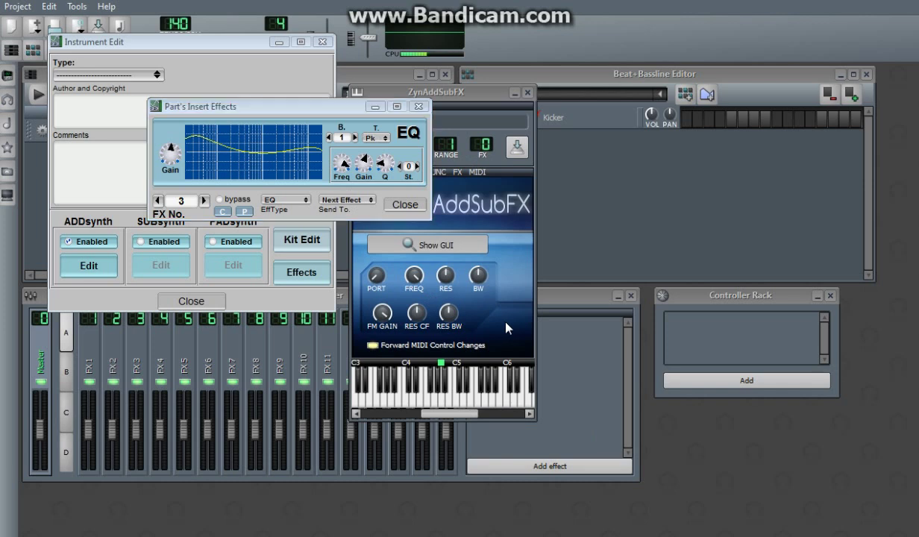
{"action": "left_click", "coordinate": [476, 240]}
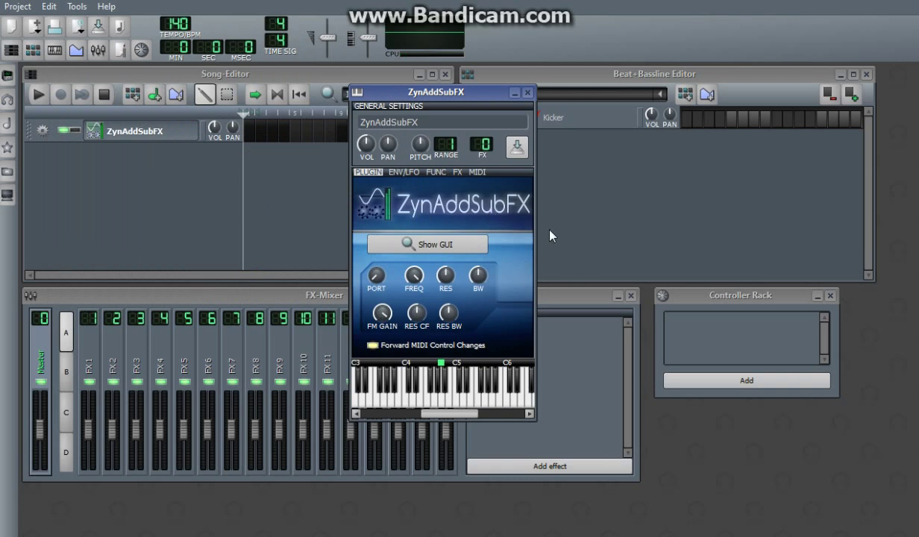
{"action": "left_click_drag", "start_coordinate": [382, 313], "coordinate": [382, 396]}
Reopen the part's insert effects, reduce the dry/wet amount of the Distortion in effect 2, and hide the synth editor again.
{"action": "left_click", "coordinate": [425, 248]}
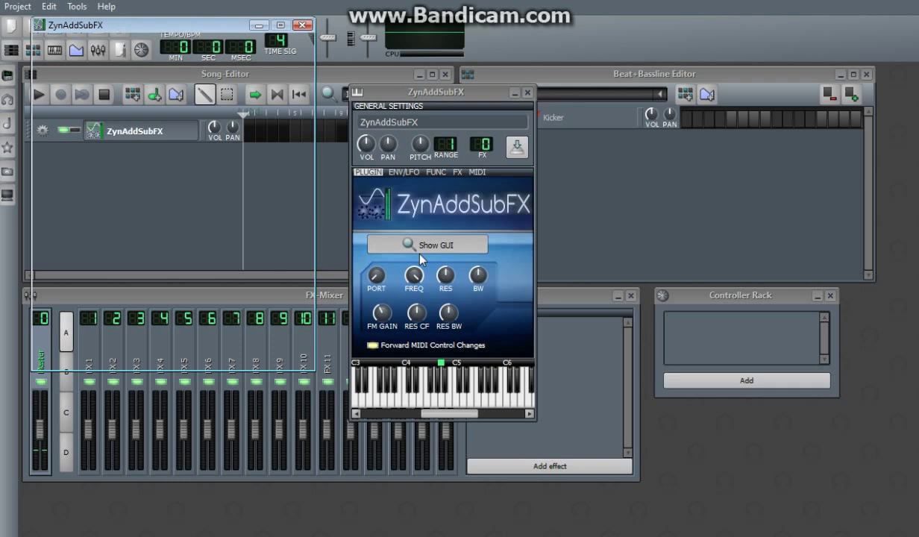
{"action": "left_click", "coordinate": [127, 291]}
{"action": "left_click", "coordinate": [277, 272]}
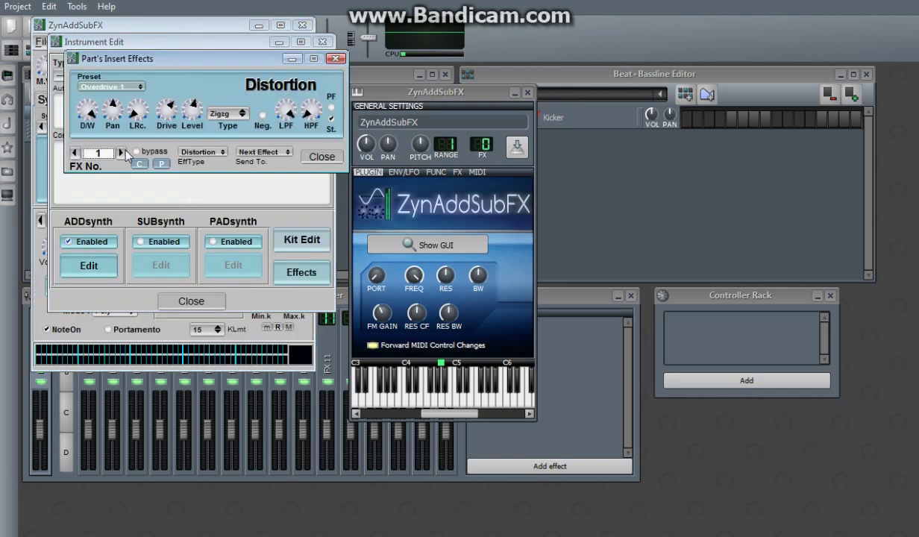
{"action": "left_click", "coordinate": [122, 152]}
{"action": "left_click_drag", "start_coordinate": [93, 106], "coordinate": [93, 130]}
{"action": "left_click", "coordinate": [331, 160]}
{"action": "left_click", "coordinate": [411, 238]}
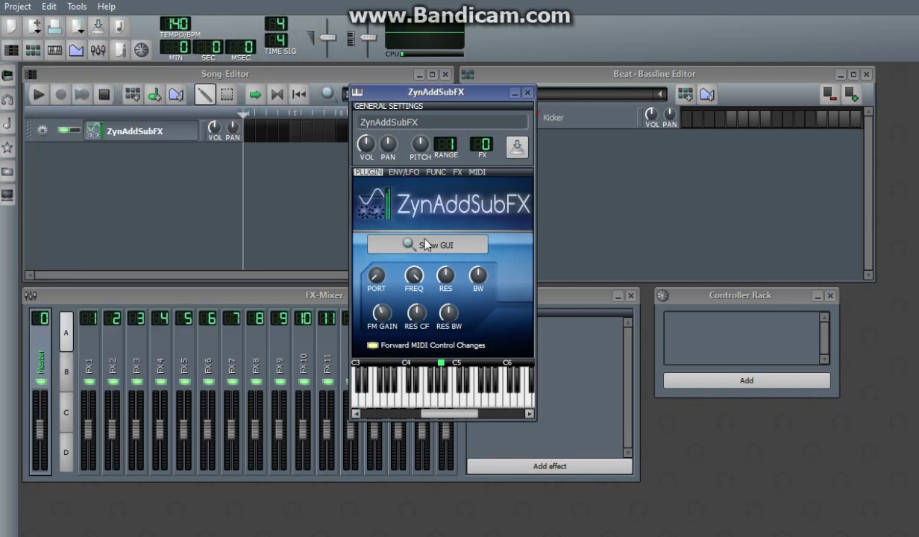
Sweep FM GAIN and FREQ to try out the growl, raising RES and leaving FREQ fully up and FM GAIN near minimum.
{"action": "mouse_move", "coordinate": [382, 313]}
{"action": "left_mouse_down"}
{"action": "mouse_move", "coordinate": [382, 327]}
{"action": "mouse_move", "coordinate": [382, 261]}
{"action": "mouse_move", "coordinate": [382, 320]}
{"action": "left_mouse_up"}
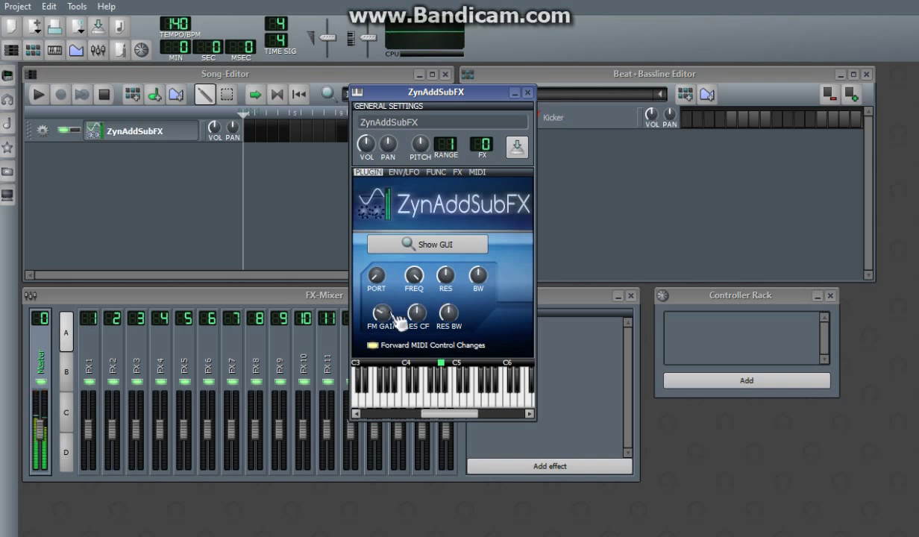
{"action": "mouse_move", "coordinate": [418, 282]}
{"action": "left_mouse_down"}
{"action": "mouse_move", "coordinate": [428, 289]}
{"action": "mouse_move", "coordinate": [444, 260]}
{"action": "mouse_move", "coordinate": [418, 275]}
{"action": "mouse_move", "coordinate": [417, 328]}
{"action": "mouse_move", "coordinate": [418, 289]}
{"action": "mouse_move", "coordinate": [450, 268]}
{"action": "mouse_move", "coordinate": [445, 257]}
{"action": "mouse_move", "coordinate": [414, 287]}
{"action": "mouse_move", "coordinate": [409, 270]}
{"action": "left_mouse_up"}
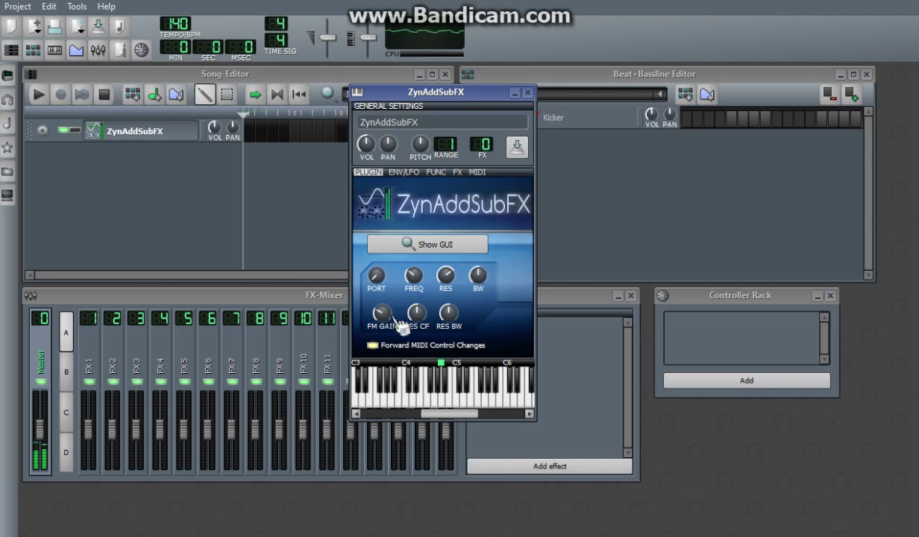
{"action": "left_click_drag", "start_coordinate": [387, 320], "coordinate": [411, 255]}
{"action": "left_click_drag", "start_coordinate": [382, 313], "coordinate": [382, 360]}
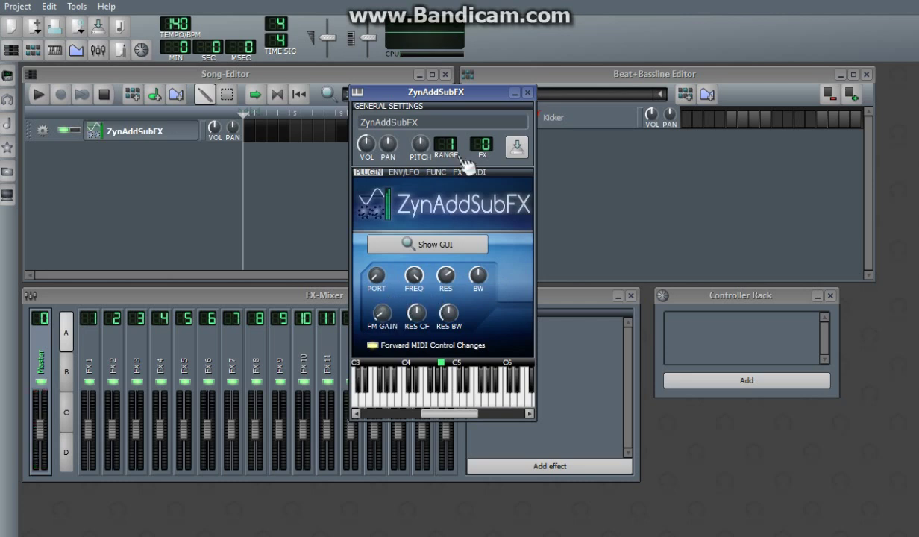
Rename the ZynAddSubFX instrument track to "Dubstep Growl 2".
{"action": "left_click", "coordinate": [434, 121]}
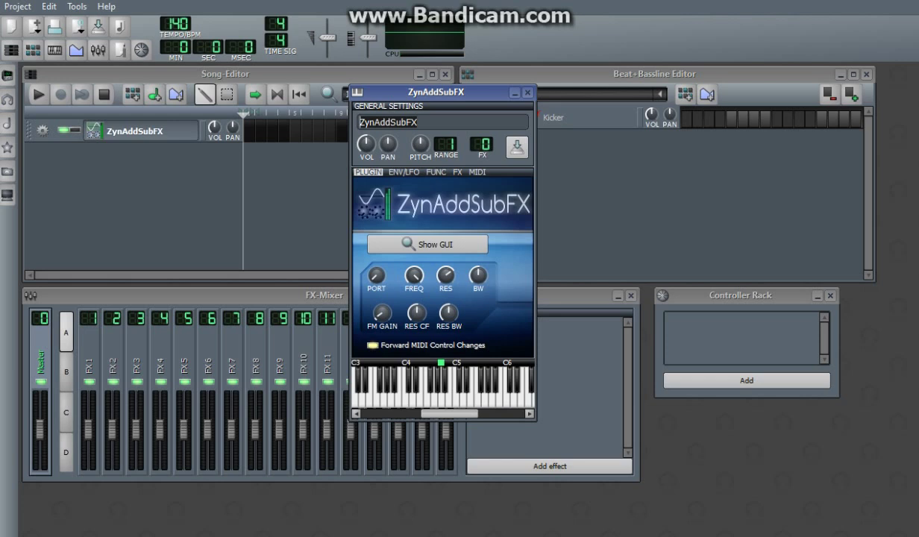
{"action": "left_click", "coordinate": [524, 211]}
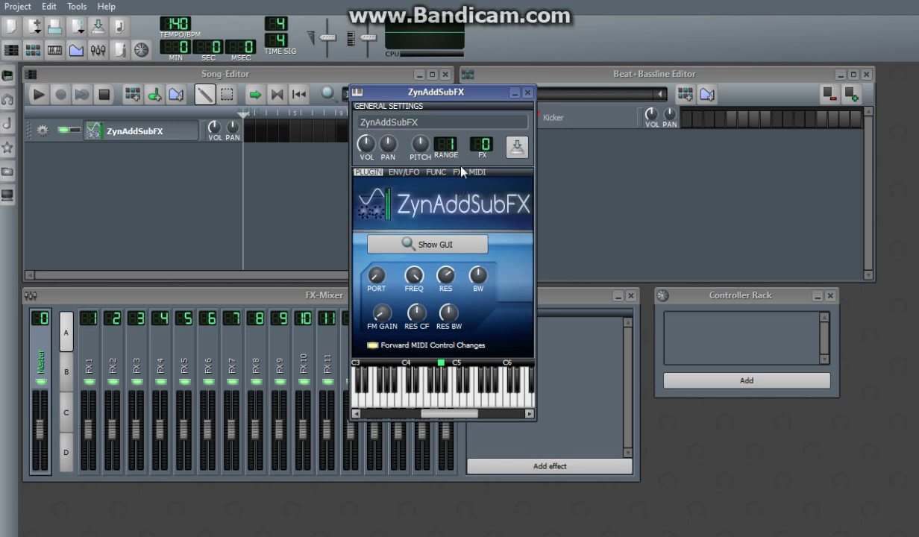
{"action": "left_click", "coordinate": [418, 122]}
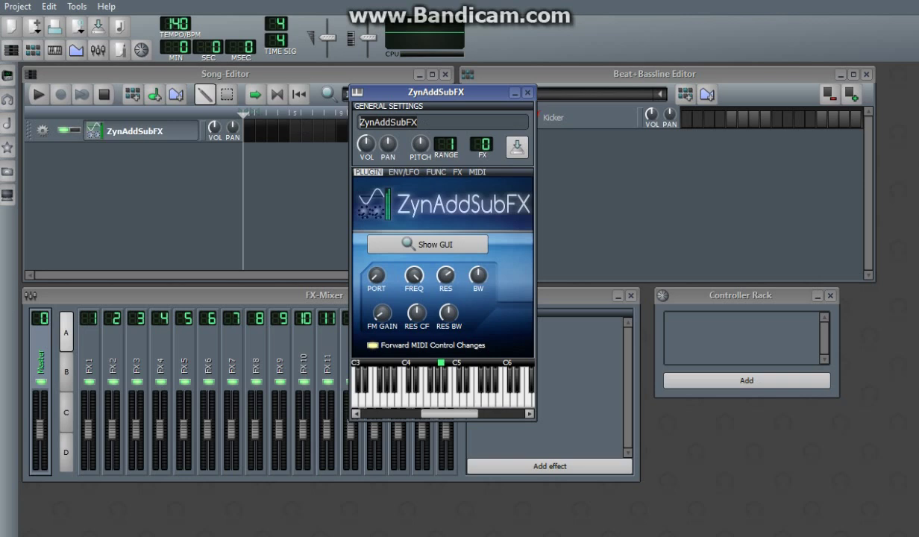
{"action": "type", "text": "Gro"}
{"action": "key", "text": "BackSpace"}
{"action": "key", "text": "BackSpace"}
{"action": "key", "text": "BackSpace"}
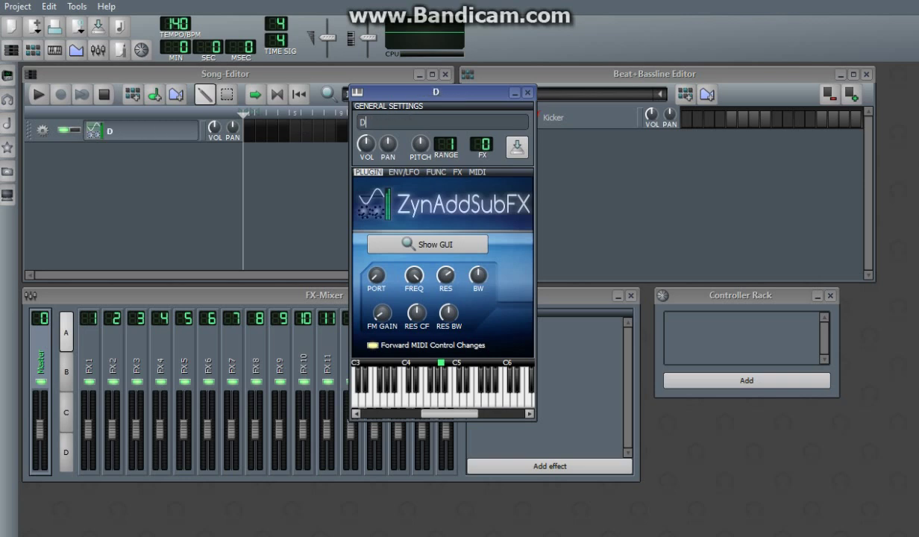
{"action": "type", "text": "Dubstep Growl 2"}
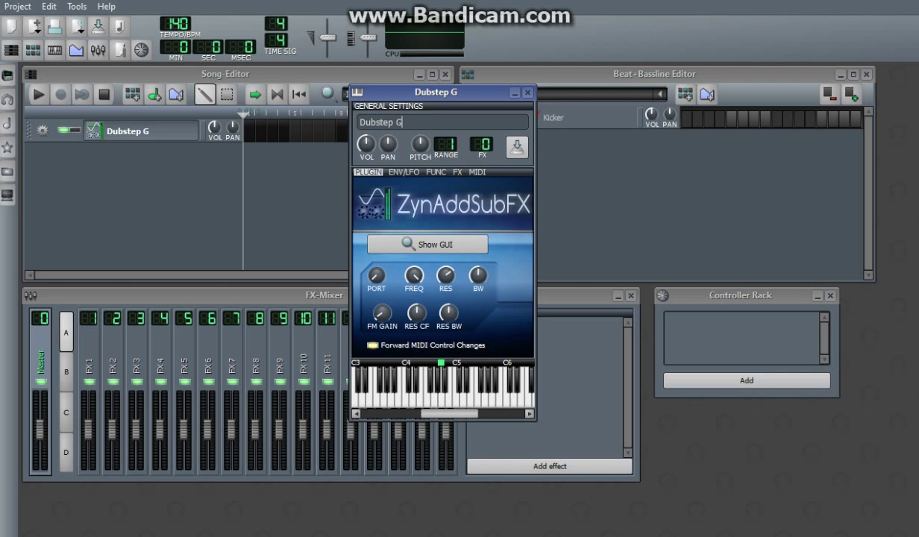